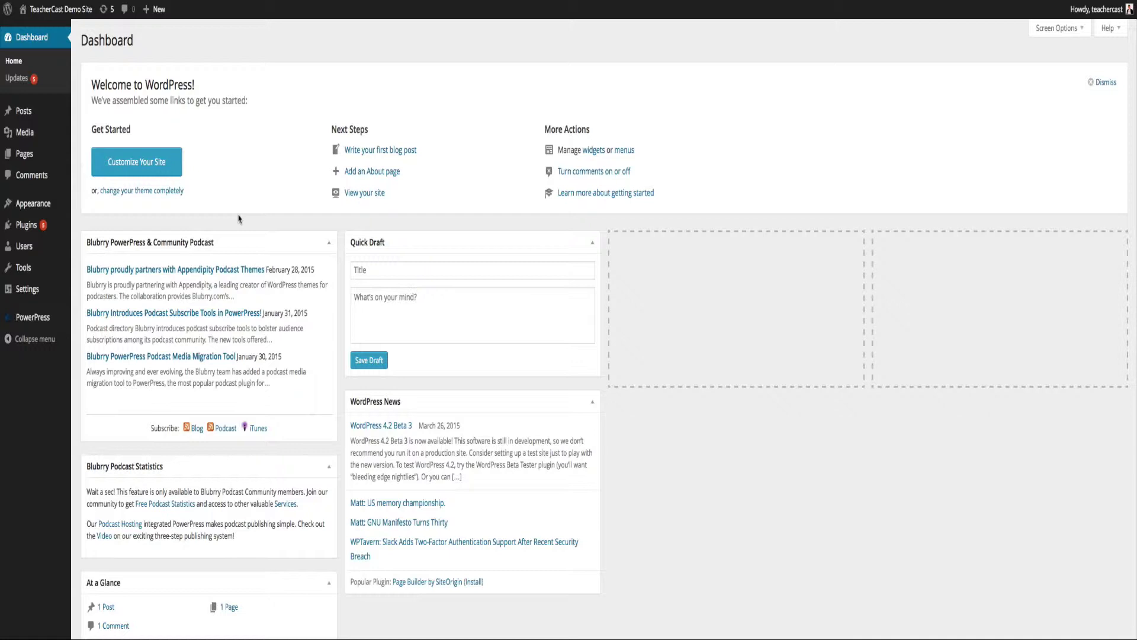
Start a new post titled 'Test Post' and fill it with placeholder paragraph text.
{"action": "mouse_move", "coordinate": [41, 328]}
{"action": "right_click", "coordinate": [157, 31]}
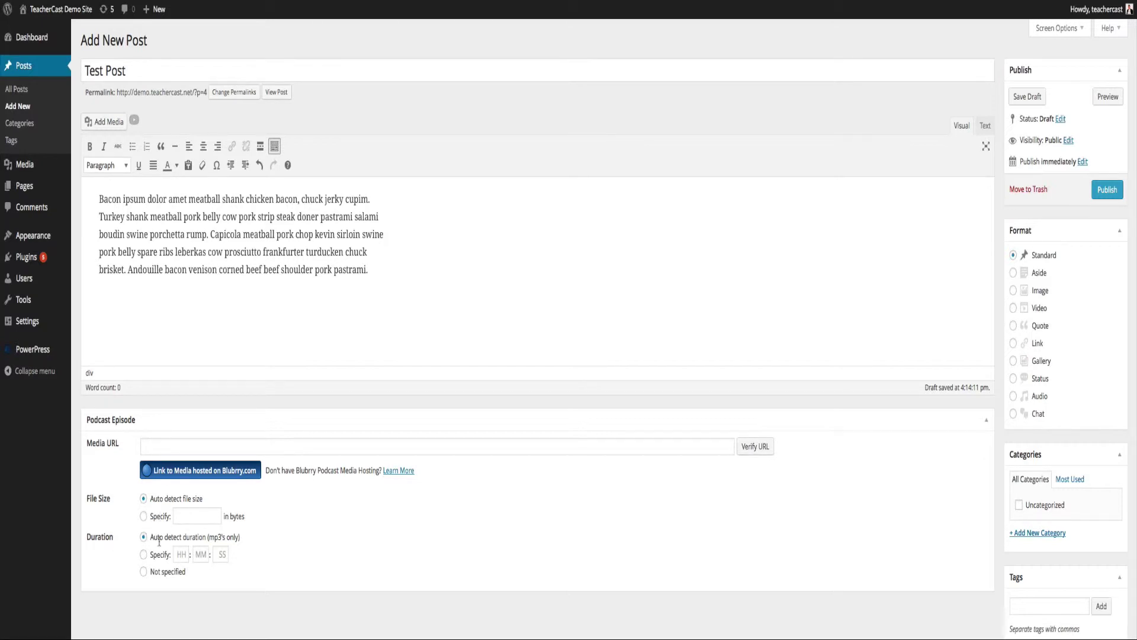
Attach the MF1.mp3 URL, verify it (13665971 bytes, 0:28:28), and save the draft.
{"action": "left_click", "coordinate": [167, 446]}
{"action": "type", "text": "http://traffic.libsyn.com/morgansfundpodcast/MF1.mp3"}
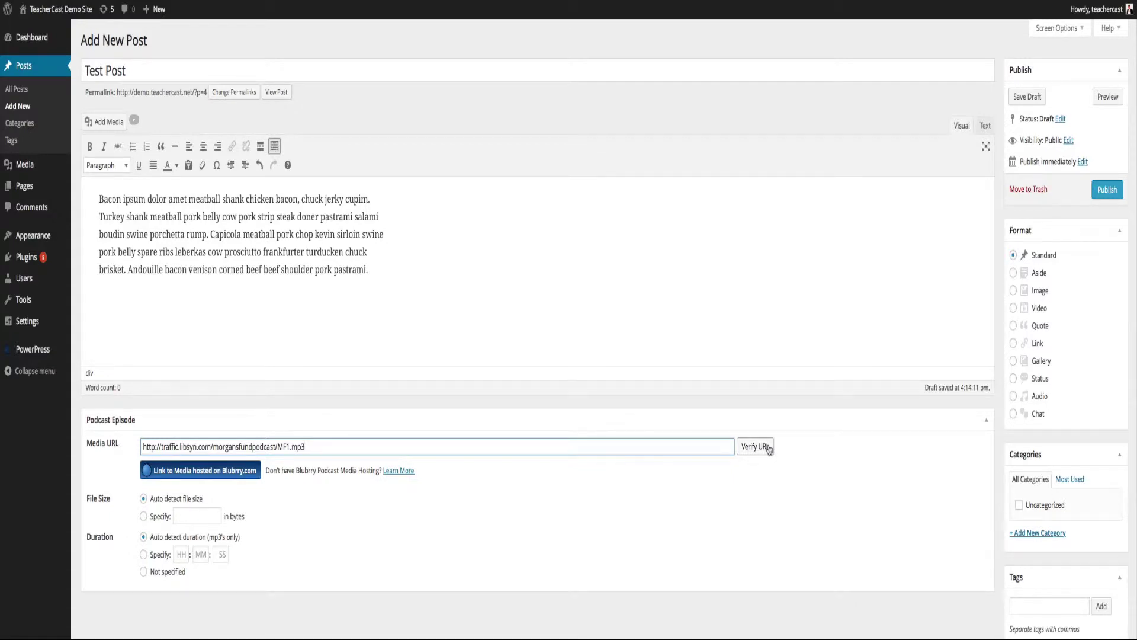
{"action": "left_click", "coordinate": [768, 449]}
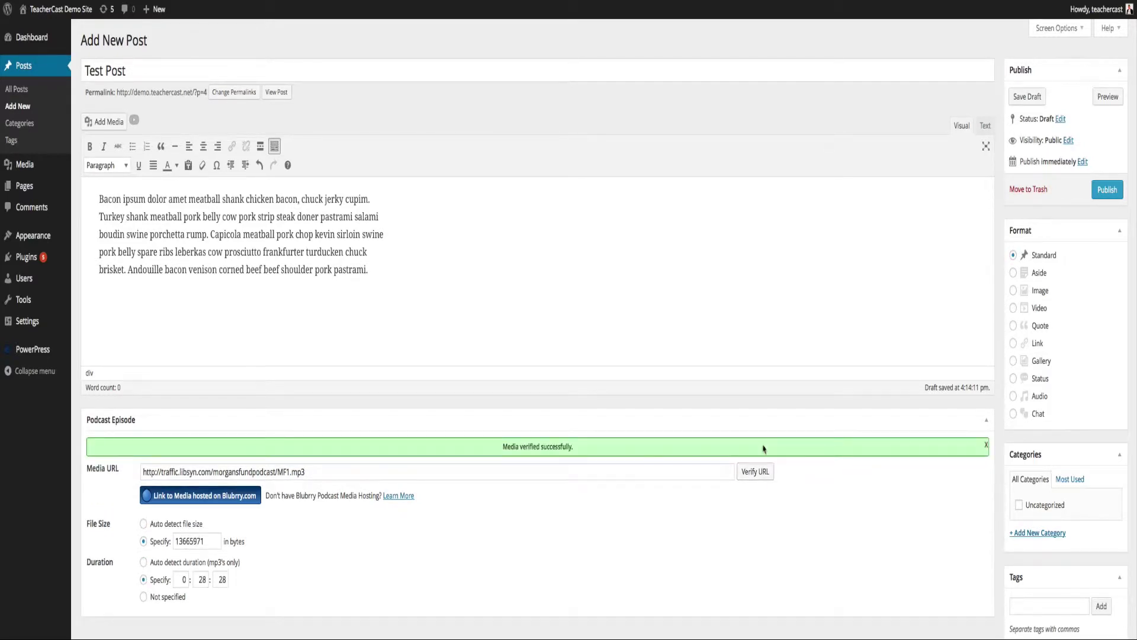
{"action": "left_click", "coordinate": [1030, 100]}
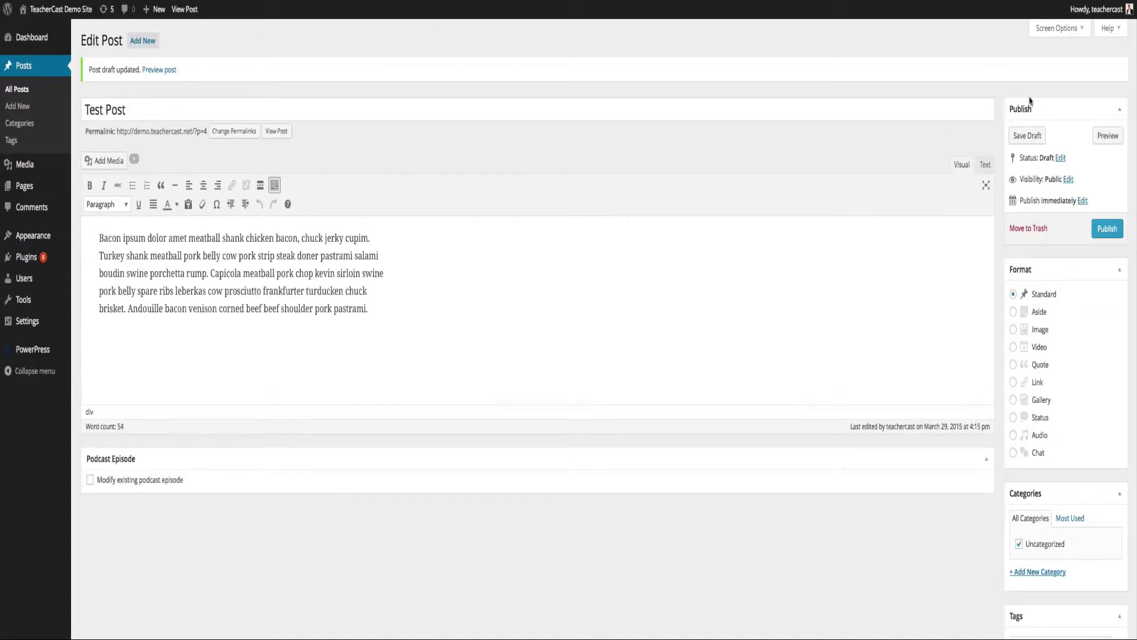
Preview the Test Post draft and play the episode in its audio player.
{"action": "left_click", "coordinate": [1107, 135]}
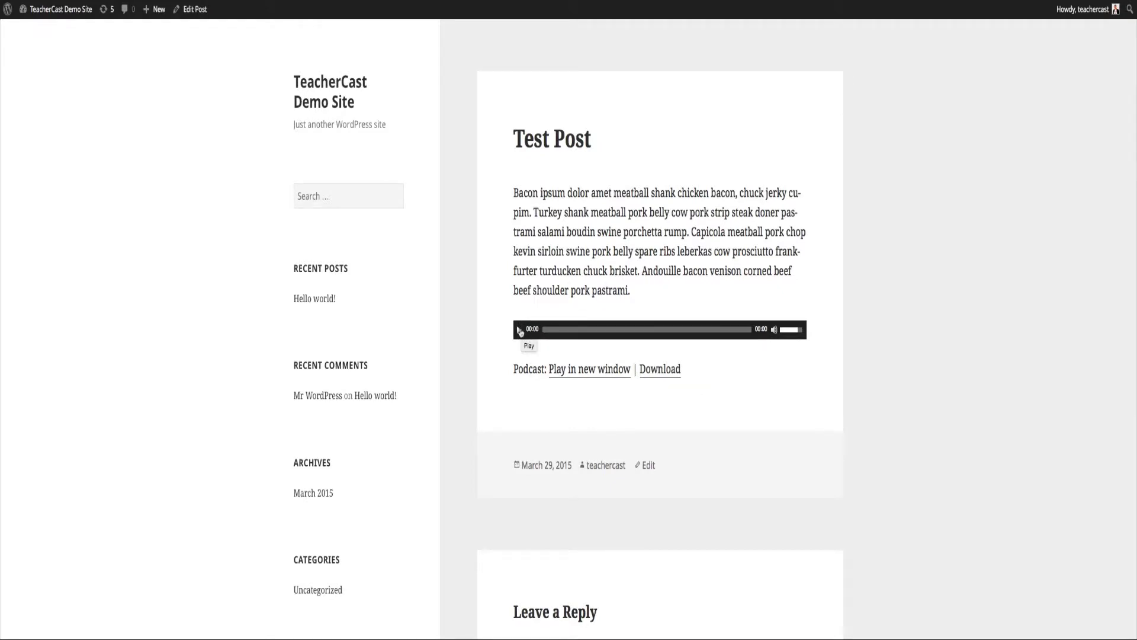
{"action": "left_click", "coordinate": [520, 331]}
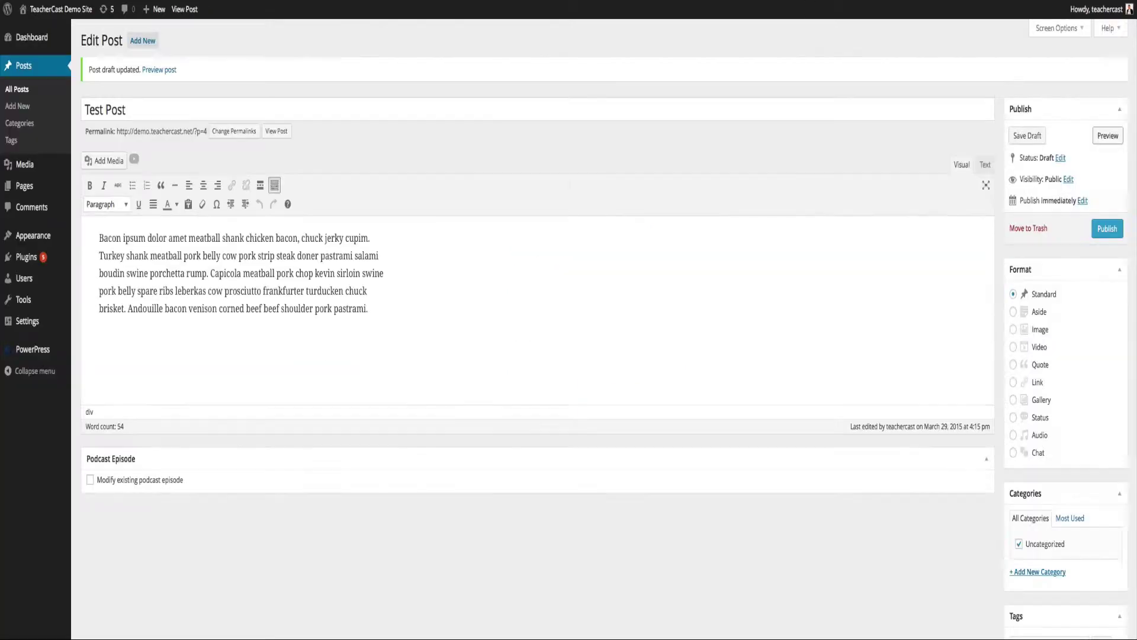
Go to PowerPress Settings from the WordPress admin sidebar.
{"action": "mouse_move", "coordinate": [41, 349]}
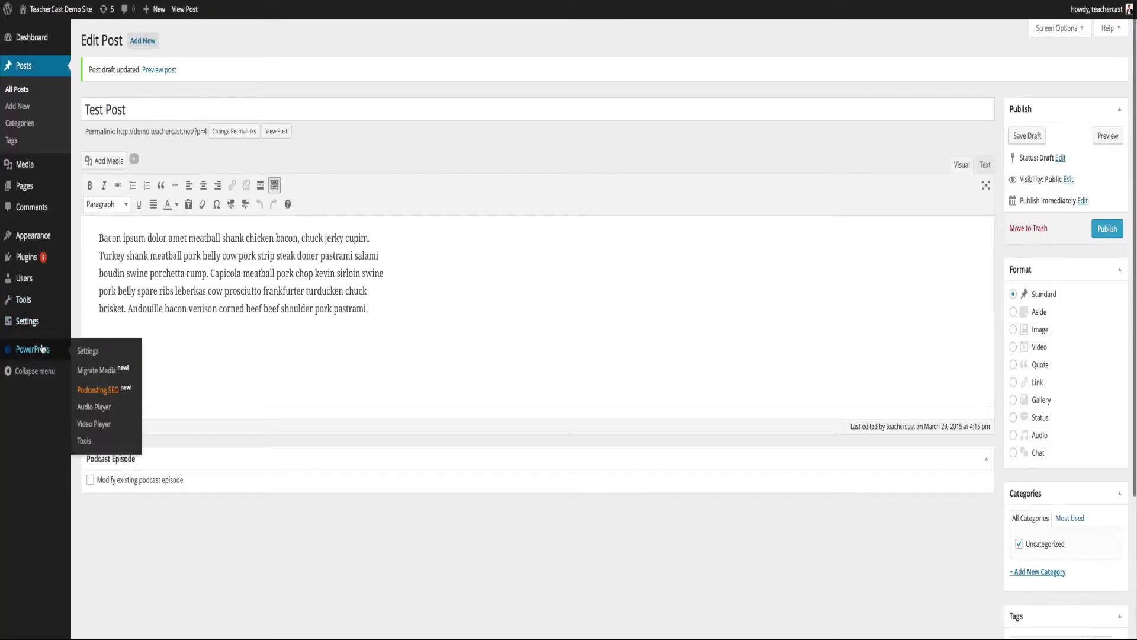
{"action": "left_click", "coordinate": [90, 351]}
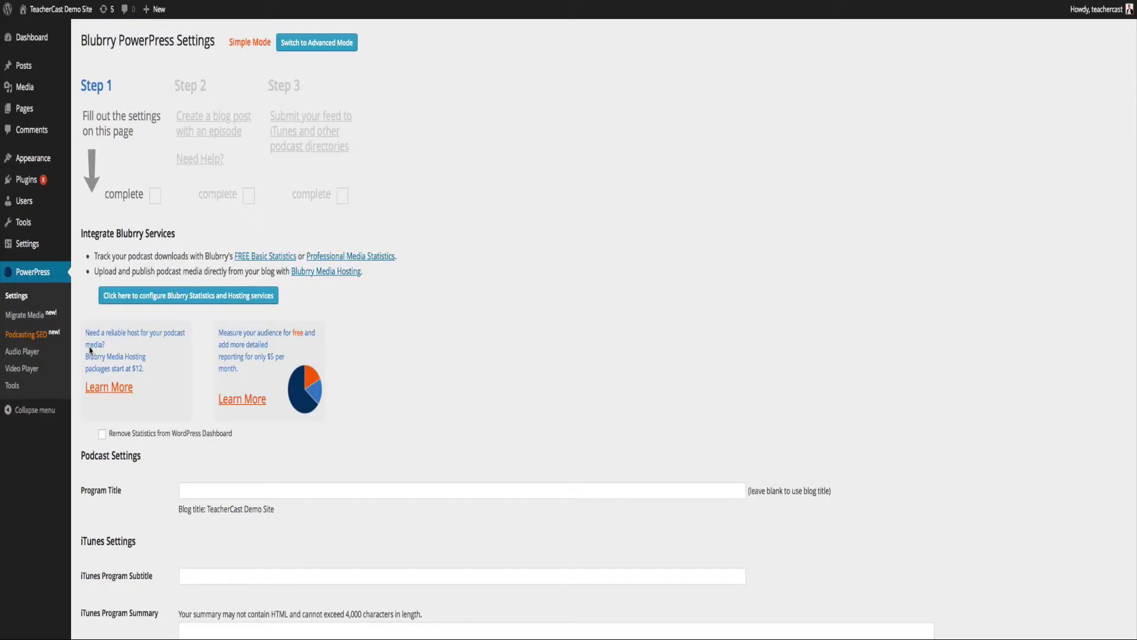
Switch PowerPress to Advanced Mode and, under Basic Settings, untick Media File Size and Duration.
{"action": "left_click", "coordinate": [315, 45]}
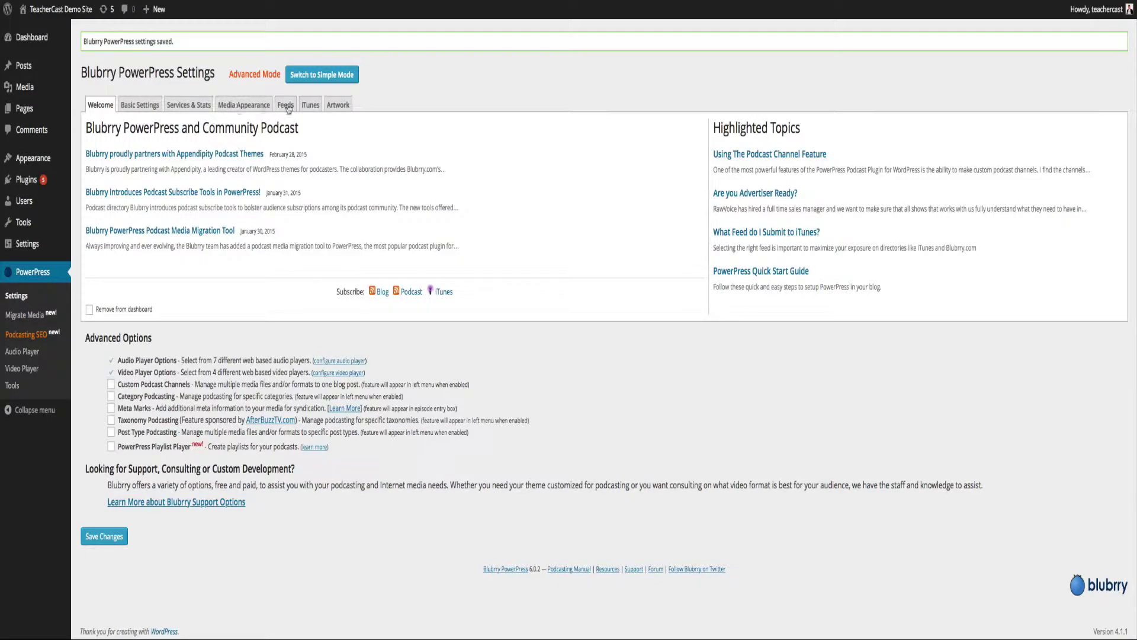
{"action": "left_click", "coordinate": [144, 110]}
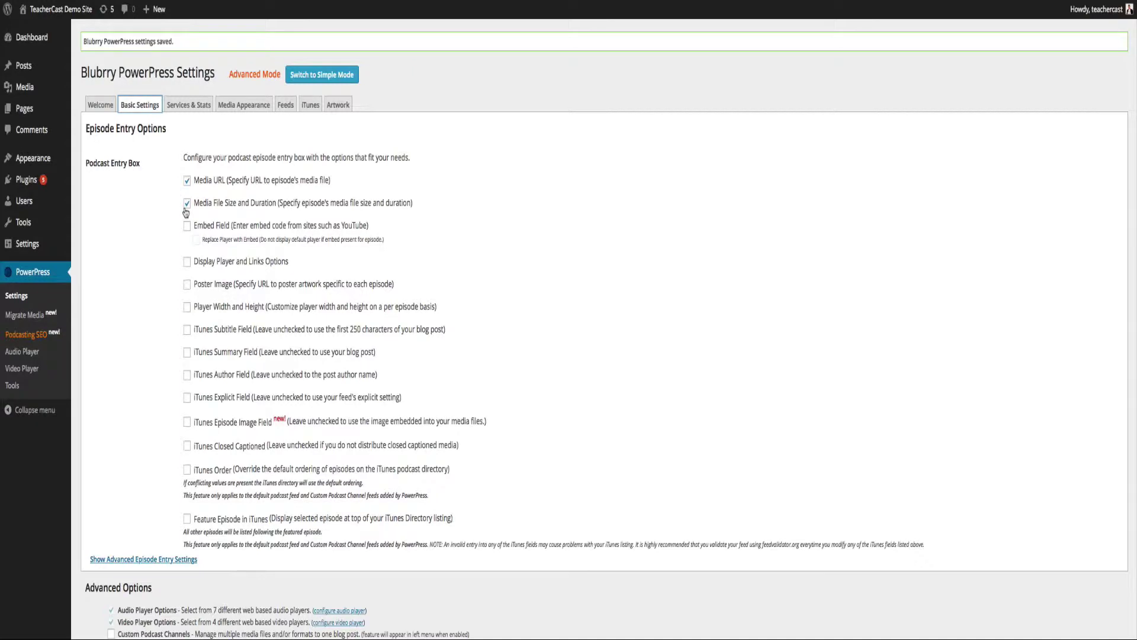
{"action": "left_click", "coordinate": [187, 206]}
Enable Display Player and Links Options for the podcast entry box, then view Services & Stats.
{"action": "left_click", "coordinate": [188, 266]}
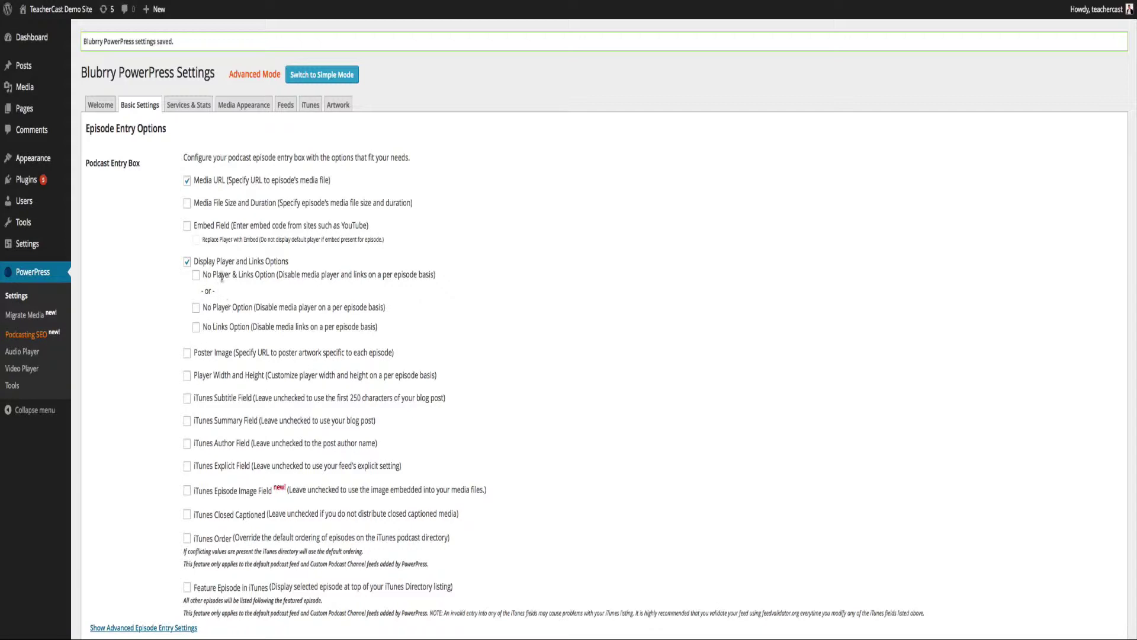
{"action": "scroll", "coordinate": [222, 277], "scroll_direction": "down", "scroll_amount": 3}
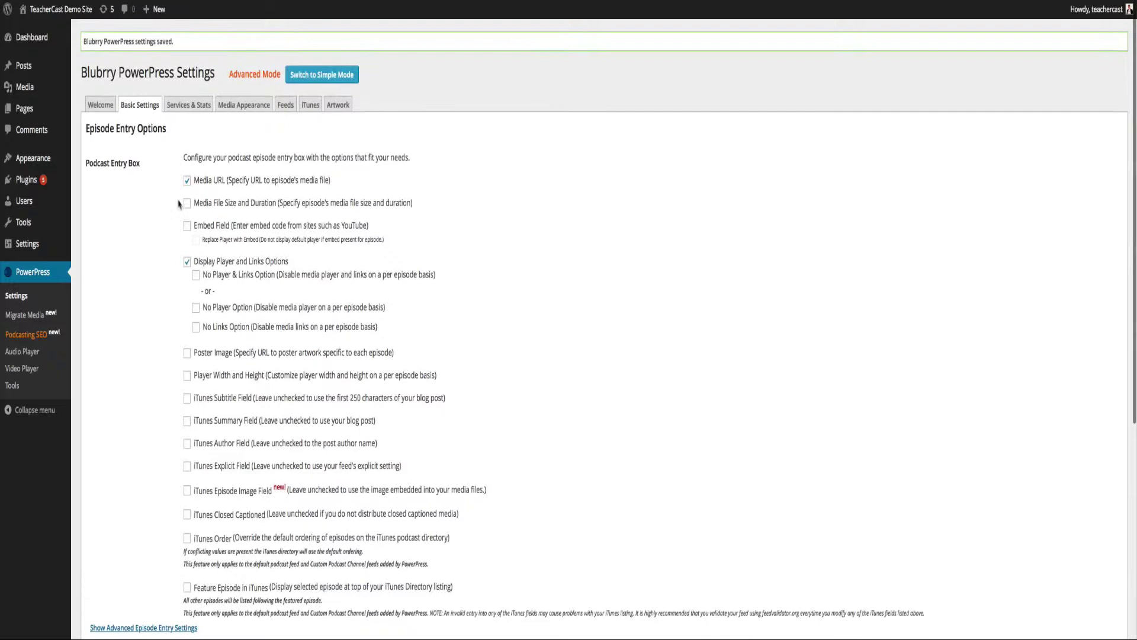
{"action": "left_click", "coordinate": [178, 107]}
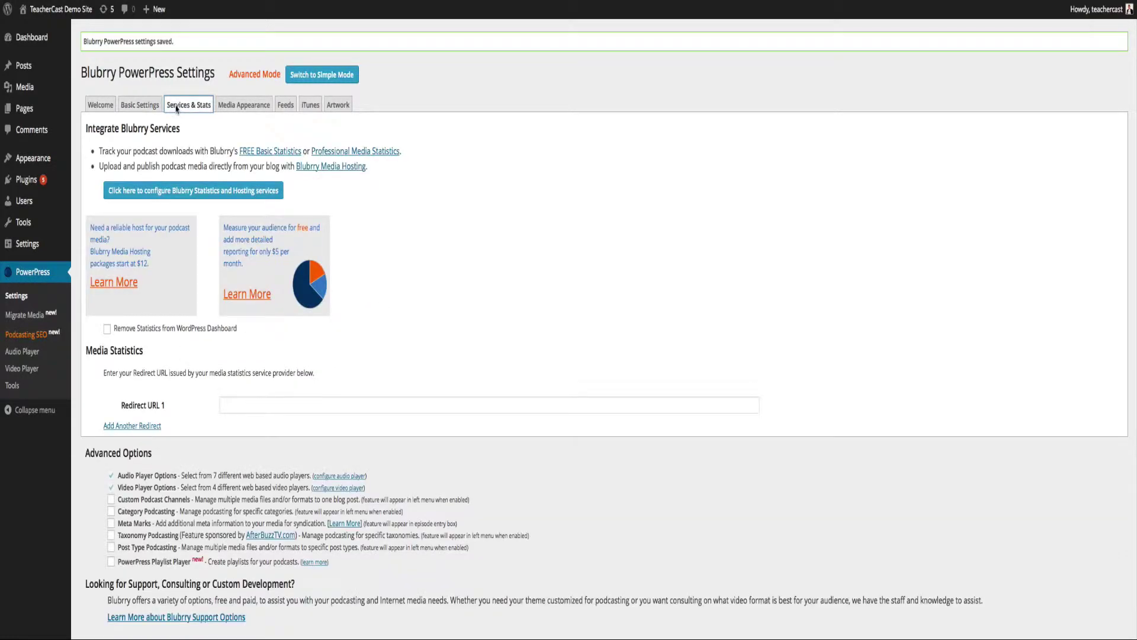
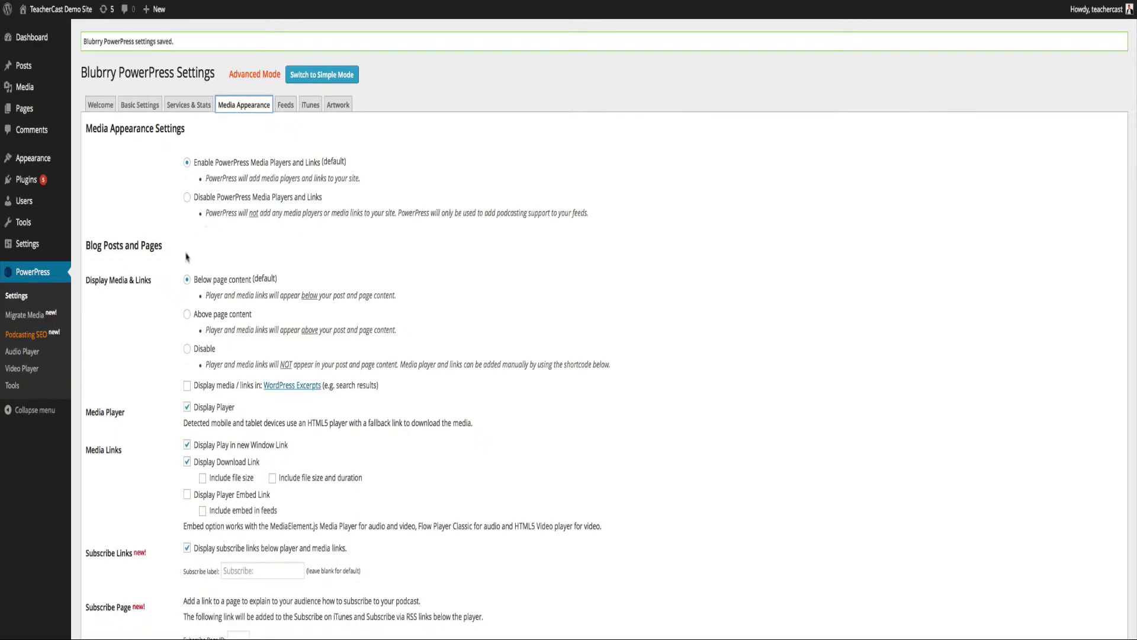
Set the podcast player position to Above page content.
{"action": "scroll", "coordinate": [189, 258], "scroll_direction": "down", "scroll_amount": 2}
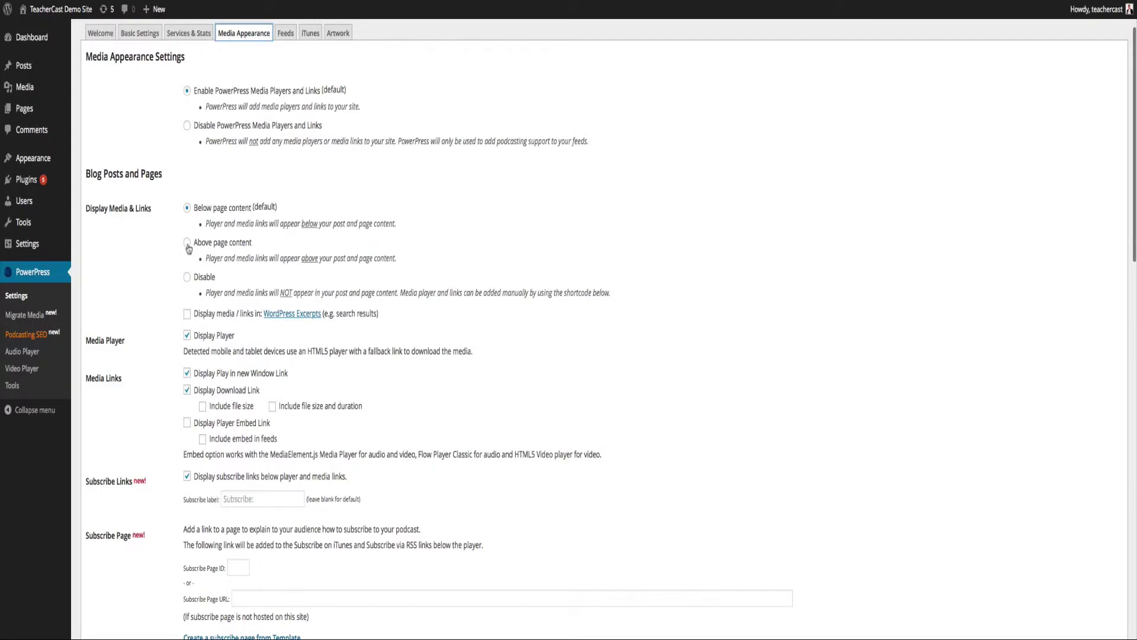
{"action": "left_click", "coordinate": [187, 243]}
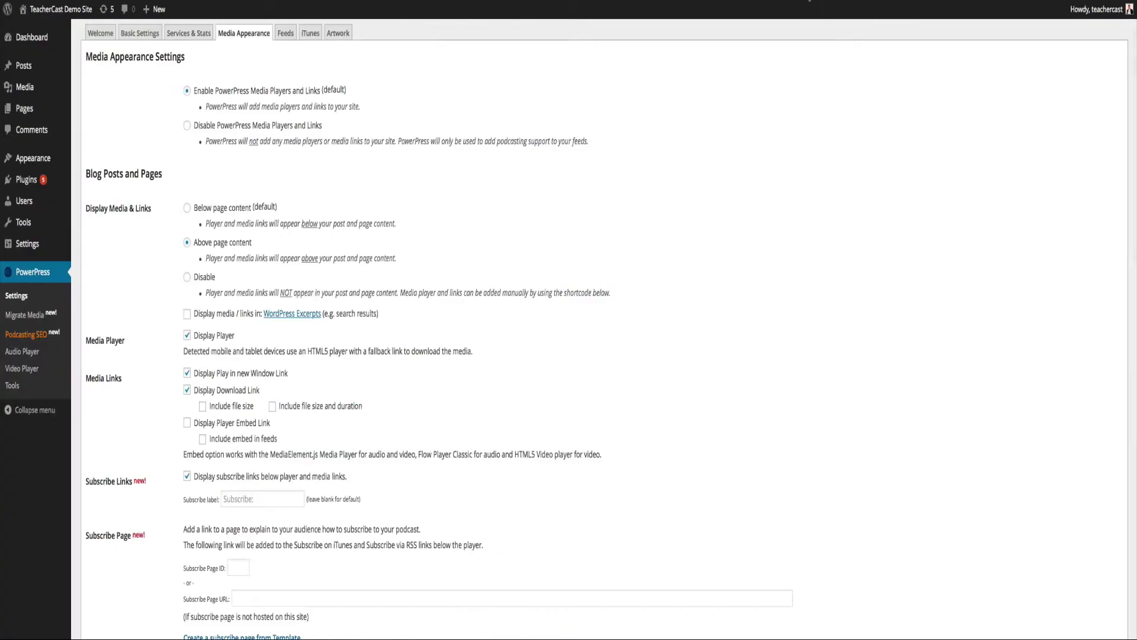
{"action": "left_click", "coordinate": [809, 2]}
{"action": "left_click_drag", "start_coordinate": [502, 293], "coordinate": [608, 295]}
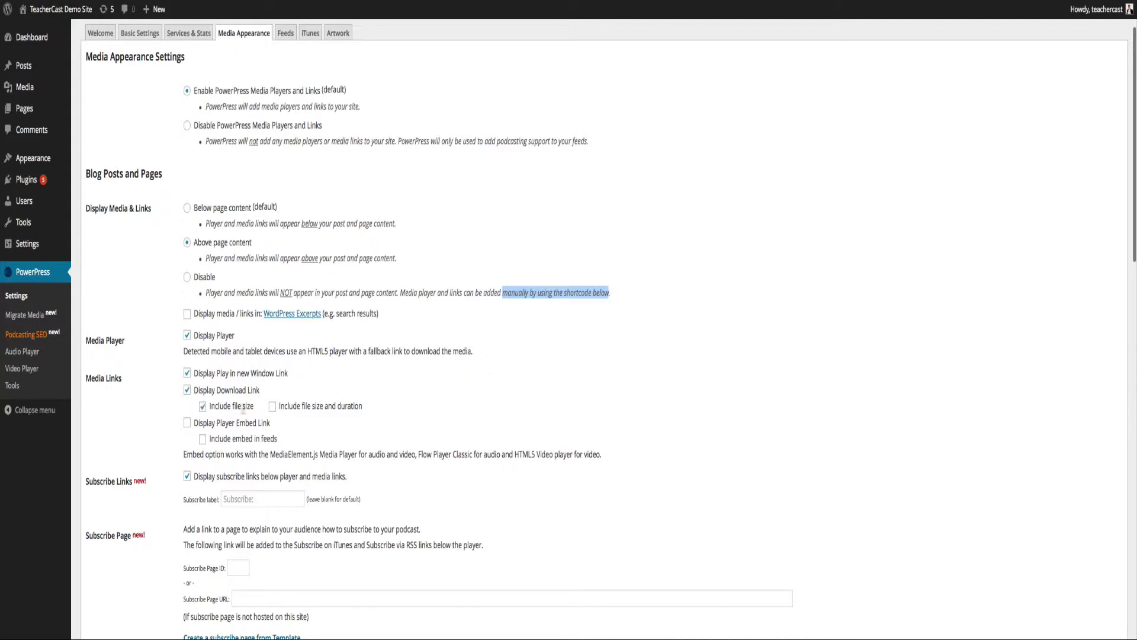
Include file size and duration, enable the player embed link, and save Media Appearance.
{"action": "left_click", "coordinate": [272, 406]}
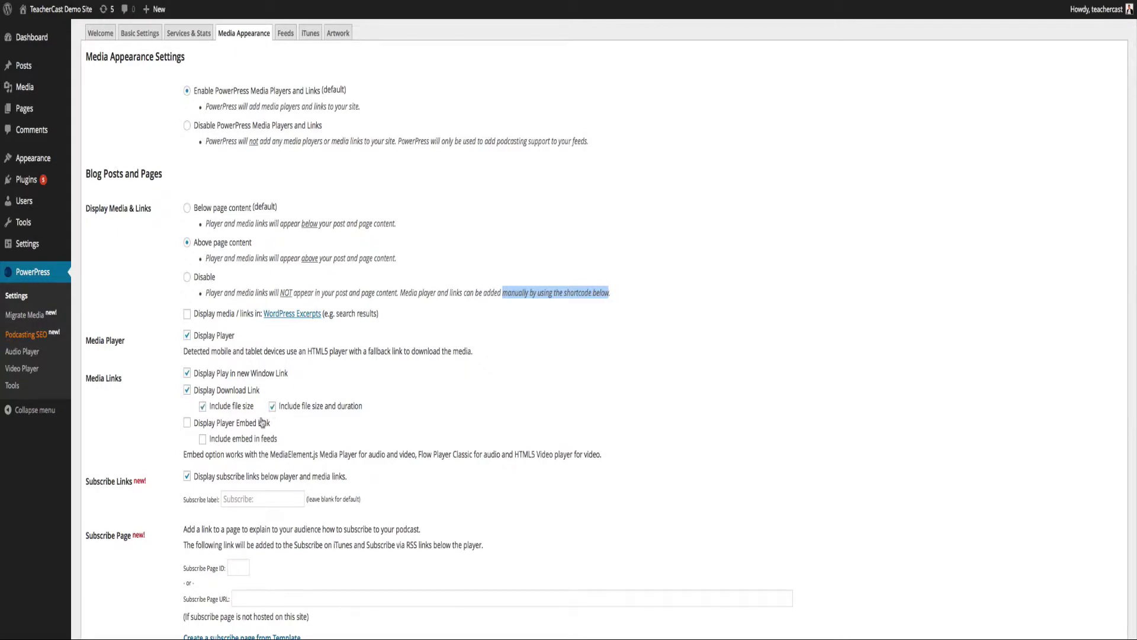
{"action": "left_click", "coordinate": [187, 424]}
{"action": "scroll", "coordinate": [199, 439], "scroll_direction": "down", "scroll_amount": 10}
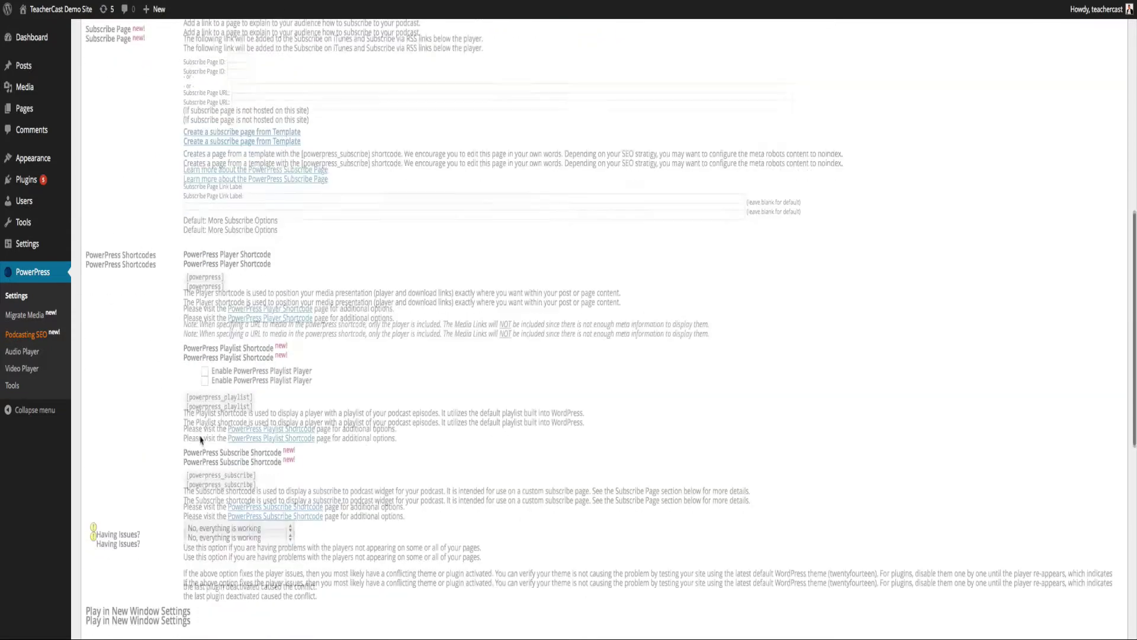
{"action": "scroll", "coordinate": [183, 461], "scroll_direction": "down", "scroll_amount": 7}
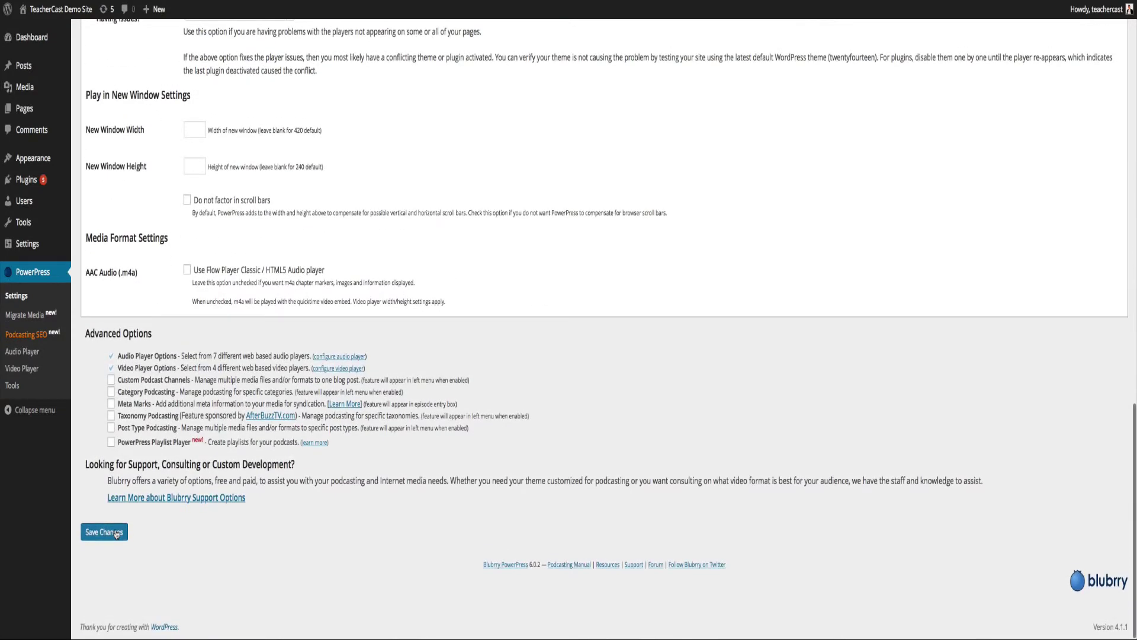
{"action": "left_click", "coordinate": [118, 533]}
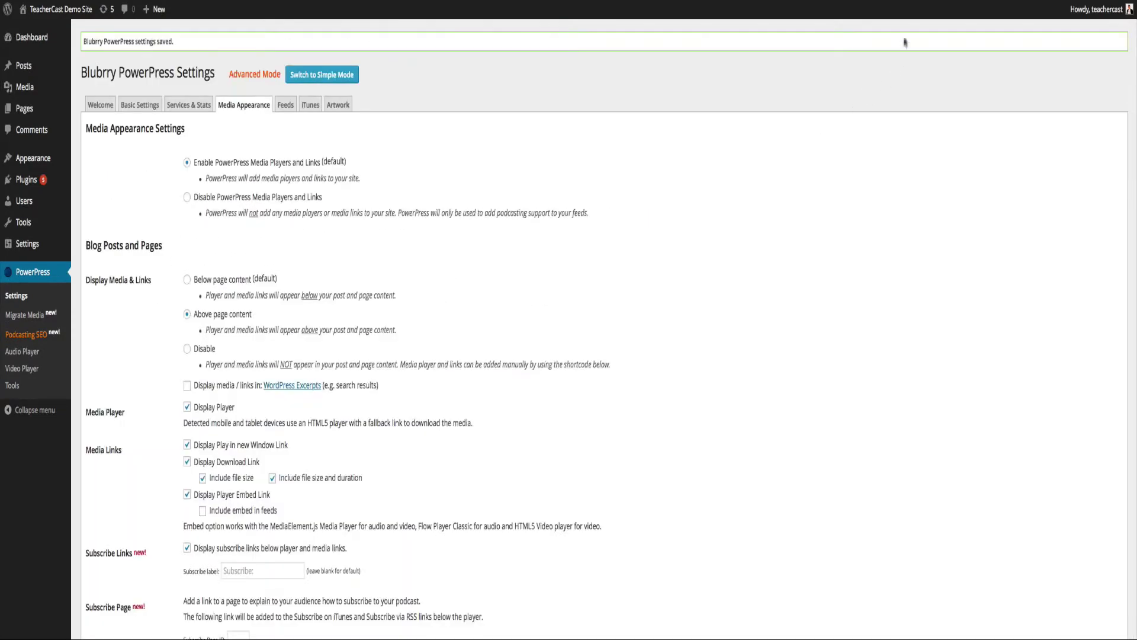
{"action": "key", "text": "ctrl+Tab"}
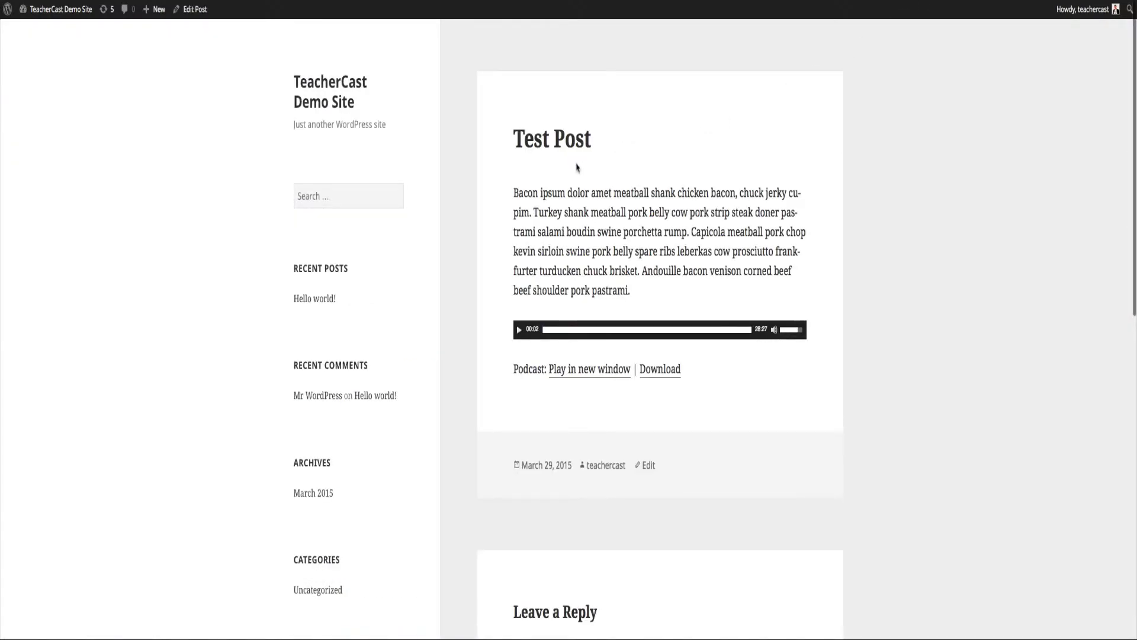
{"action": "key", "text": "ctrl+r"}
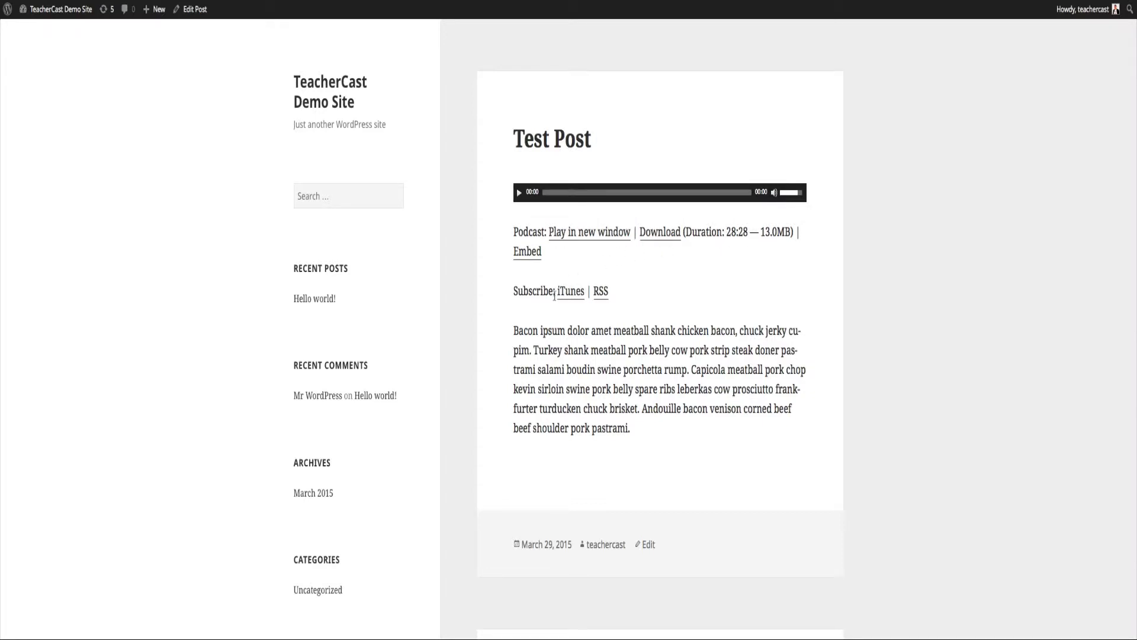
{"action": "left_click_drag", "start_coordinate": [523, 290], "coordinate": [556, 291]}
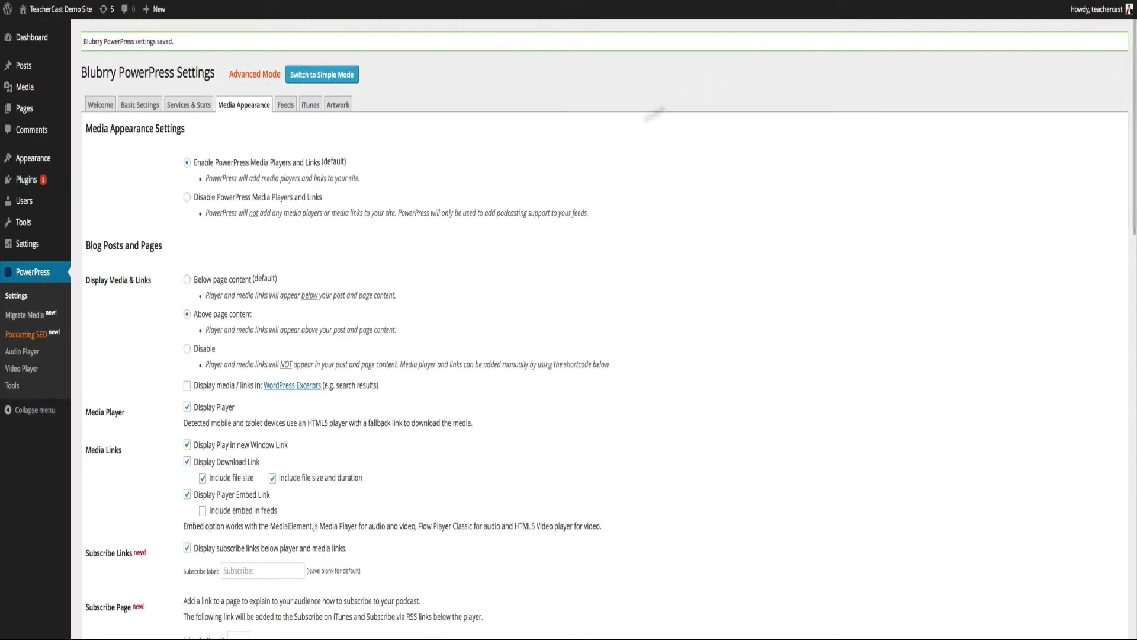
{"action": "scroll", "coordinate": [389, 322], "scroll_direction": "down", "scroll_amount": 10}
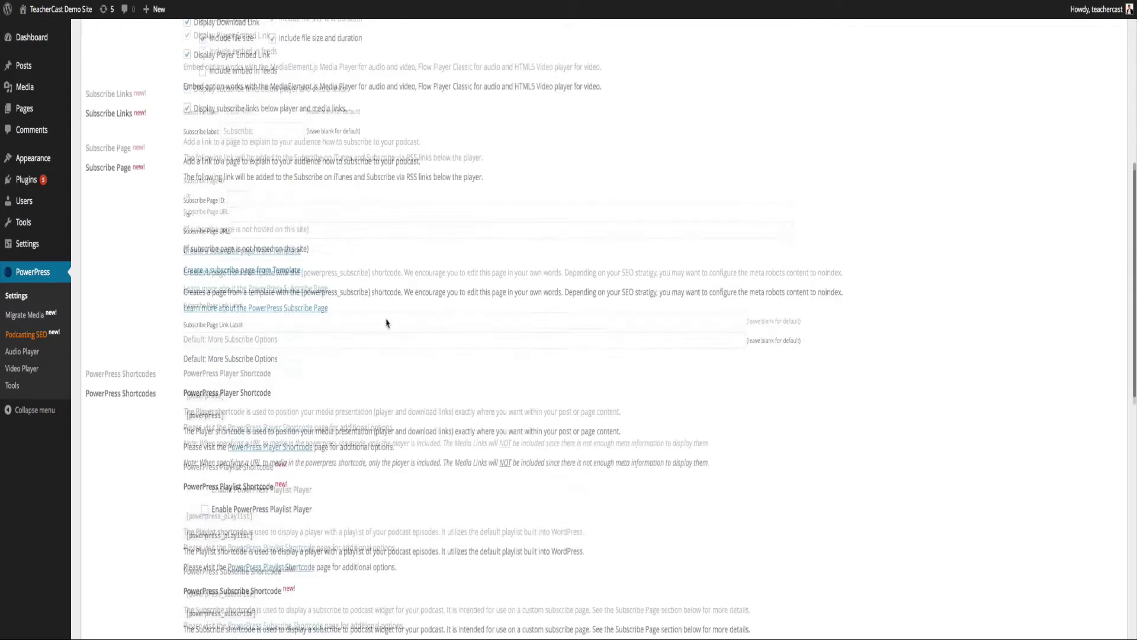
{"action": "scroll", "coordinate": [217, 191], "scroll_direction": "up", "scroll_amount": 1}
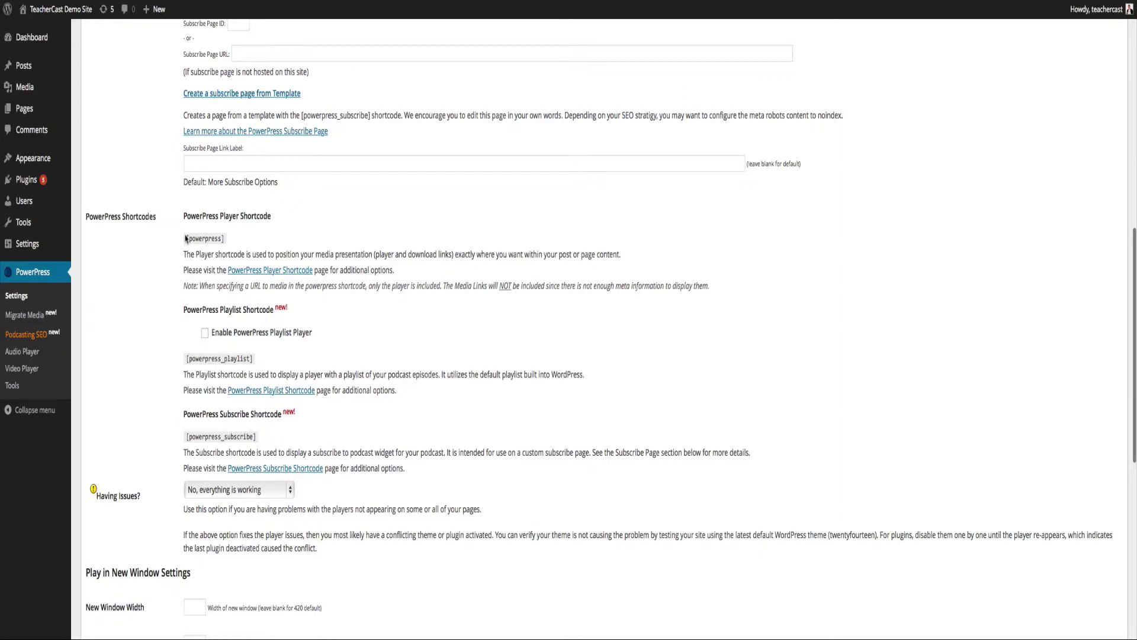
{"action": "left_click_drag", "start_coordinate": [186, 238], "coordinate": [225, 237]}
{"action": "left_click", "coordinate": [218, 249]}
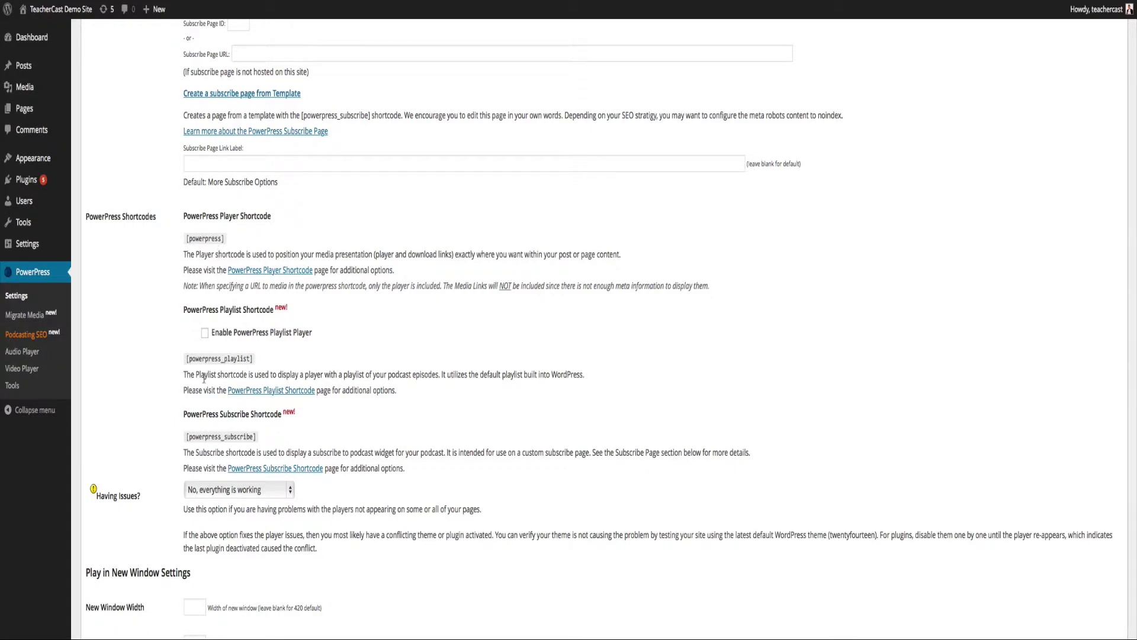
{"action": "scroll", "coordinate": [204, 374], "scroll_direction": "up", "scroll_amount": 5}
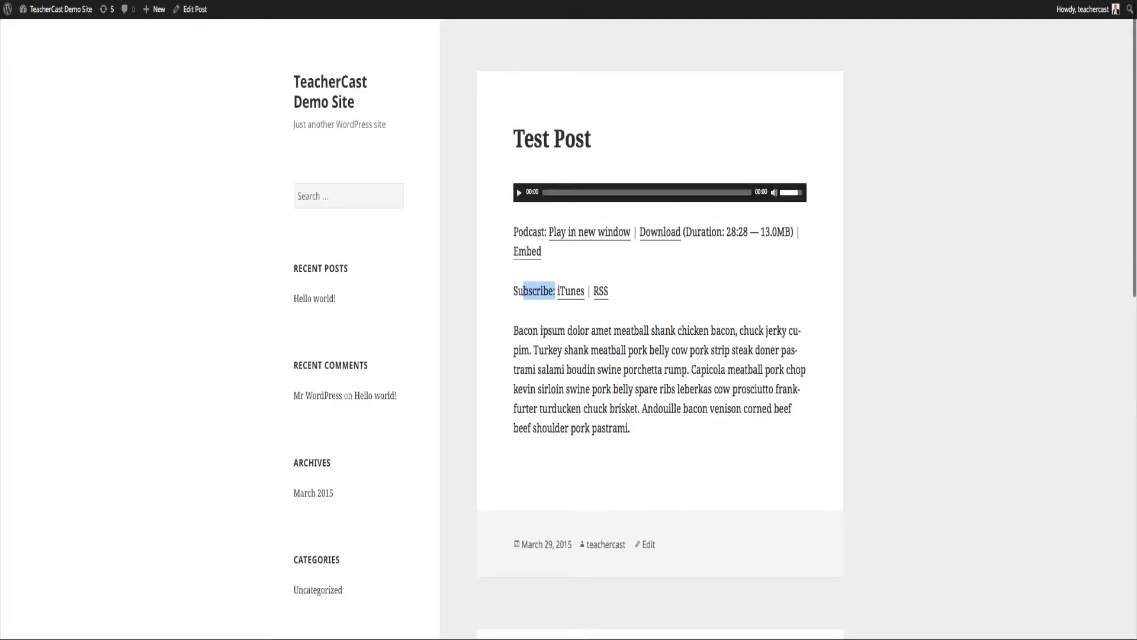
{"action": "left_click_drag", "start_coordinate": [514, 291], "coordinate": [612, 293]}
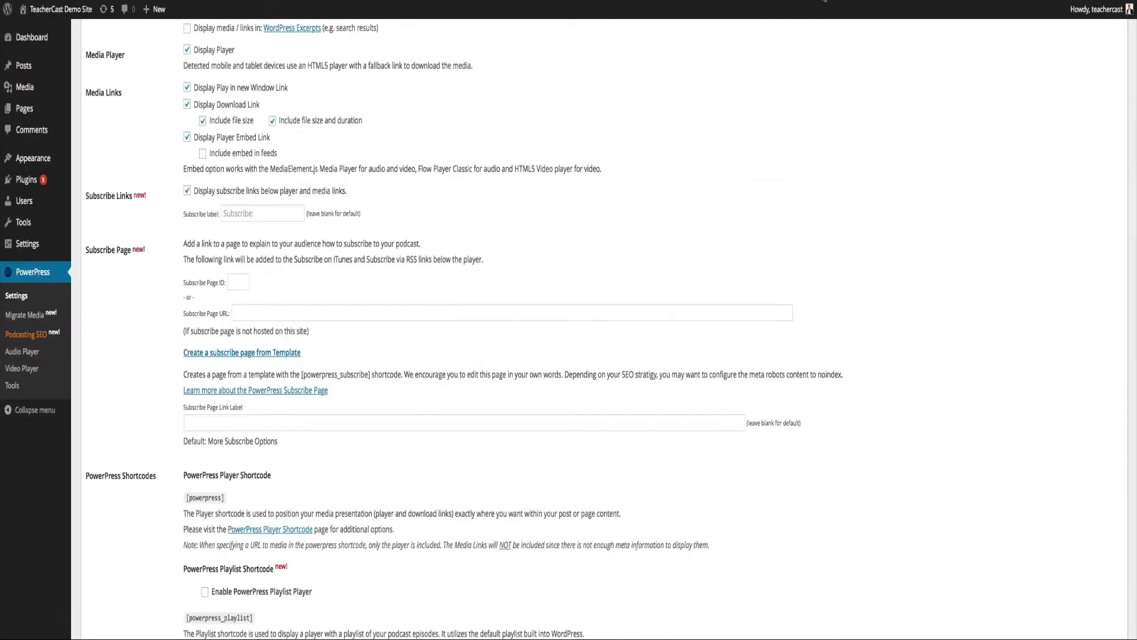
{"action": "left_click", "coordinate": [824, 1]}
{"action": "scroll", "coordinate": [313, 347], "scroll_direction": "down", "scroll_amount": 7}
{"action": "scroll", "coordinate": [313, 348], "scroll_direction": "down", "scroll_amount": 3}
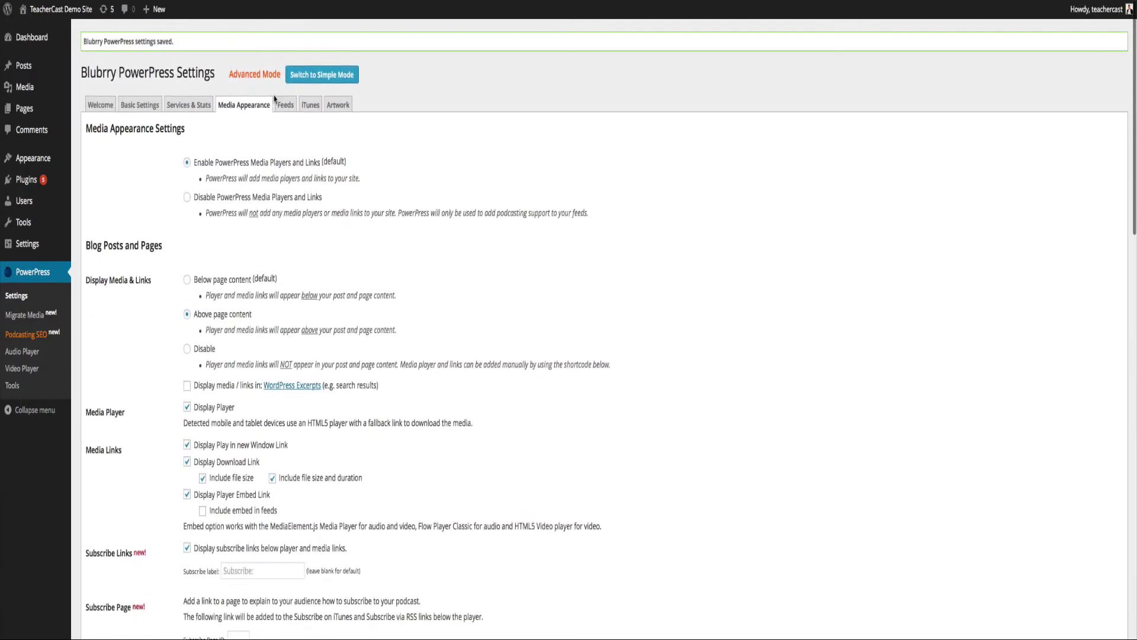
On the Feeds settings, set Feed Title to 'Educational Podcasting Today'.
{"action": "left_click", "coordinate": [286, 105]}
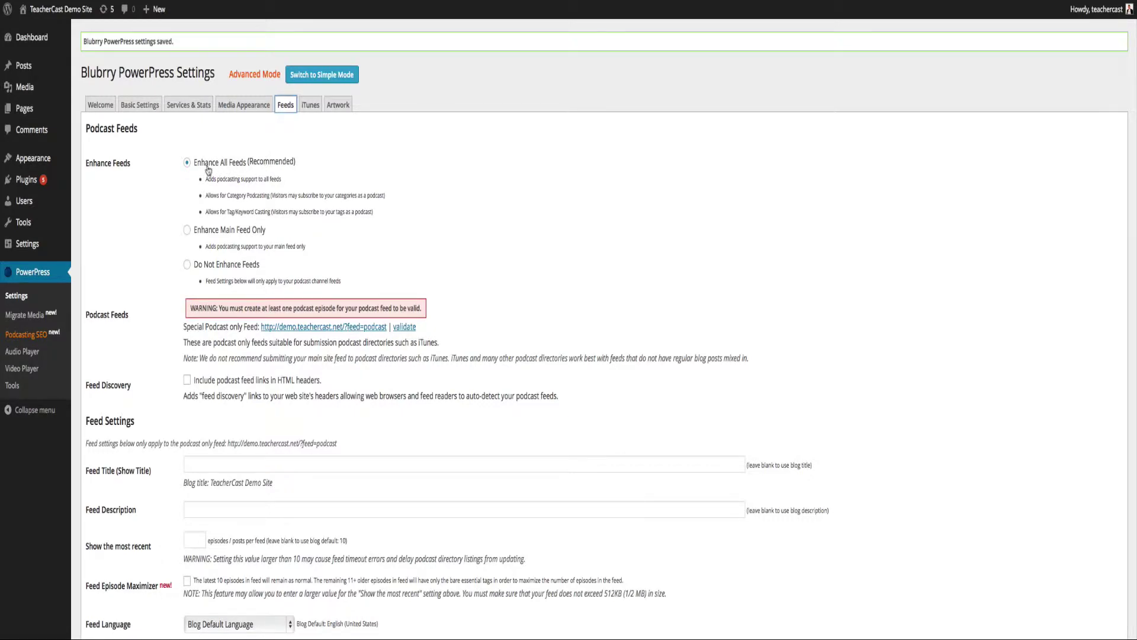
{"action": "scroll", "coordinate": [205, 234], "scroll_direction": "down", "scroll_amount": 1}
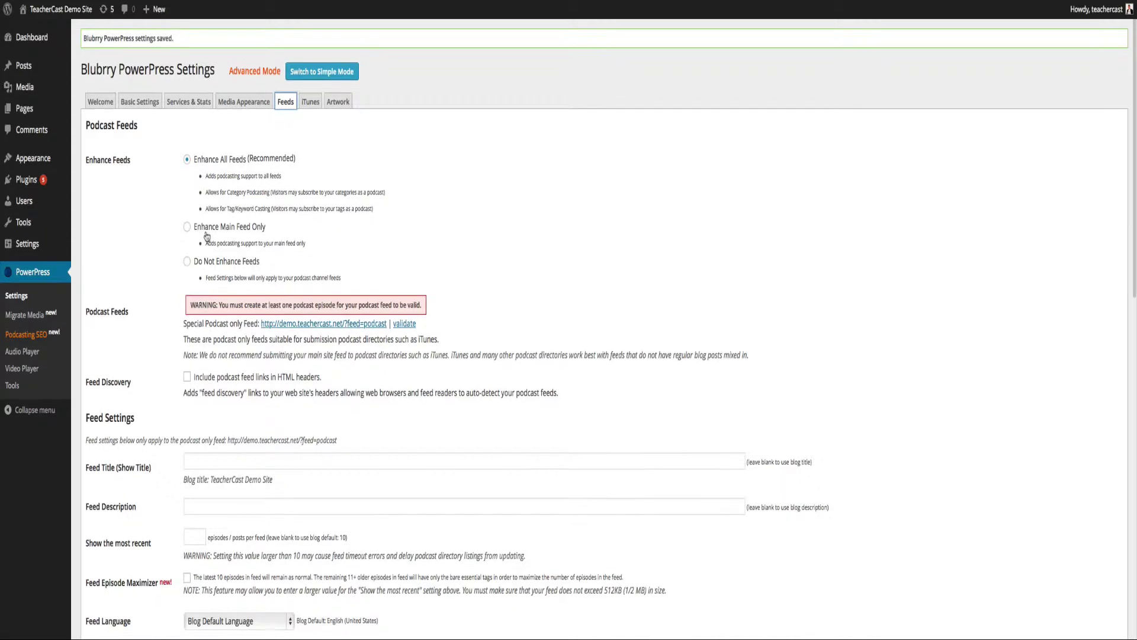
{"action": "scroll", "coordinate": [181, 433], "scroll_direction": "down", "scroll_amount": 5}
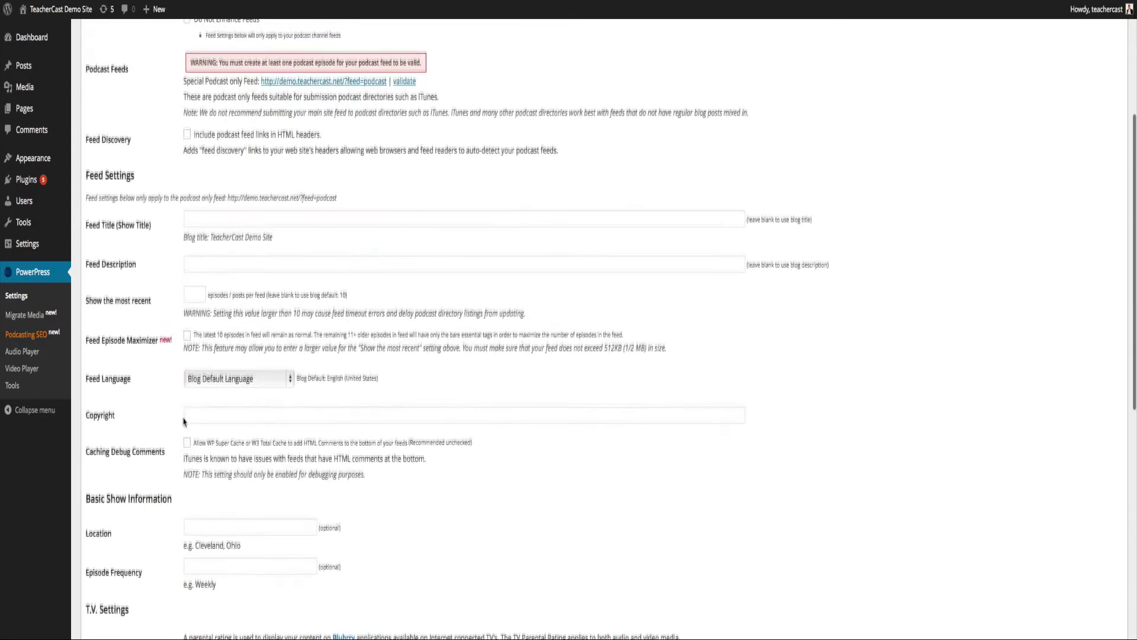
{"action": "left_click", "coordinate": [194, 198]}
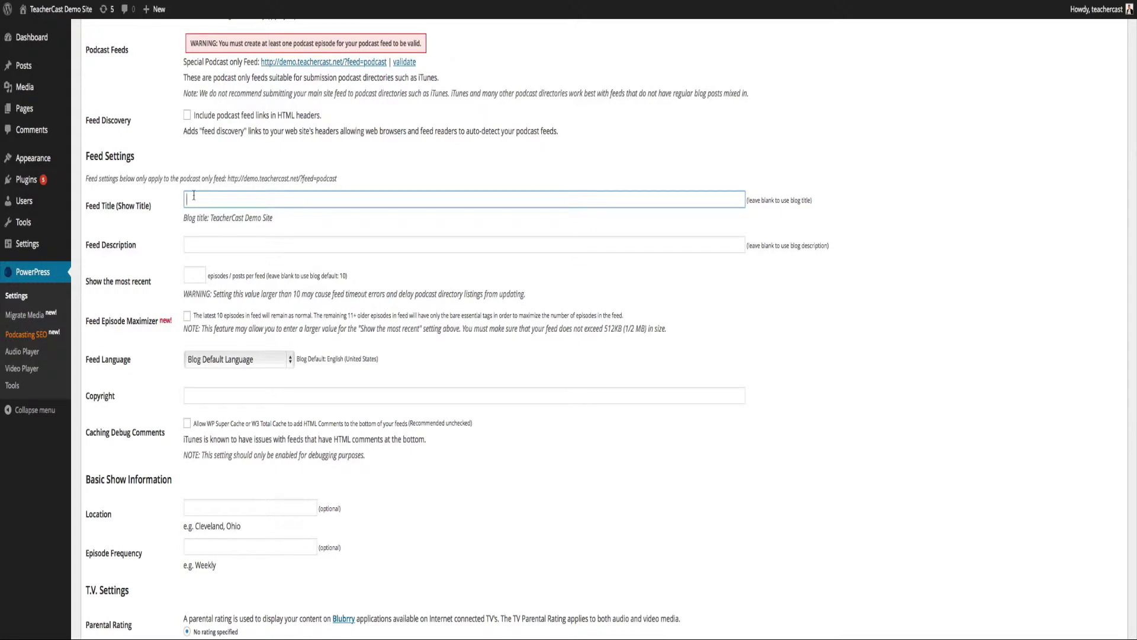
{"action": "type", "text": "Educational Podcasting Today"}
Enter a feed description naming the show and its host, keeping Blog Default Language.
{"action": "left_click", "coordinate": [187, 245]}
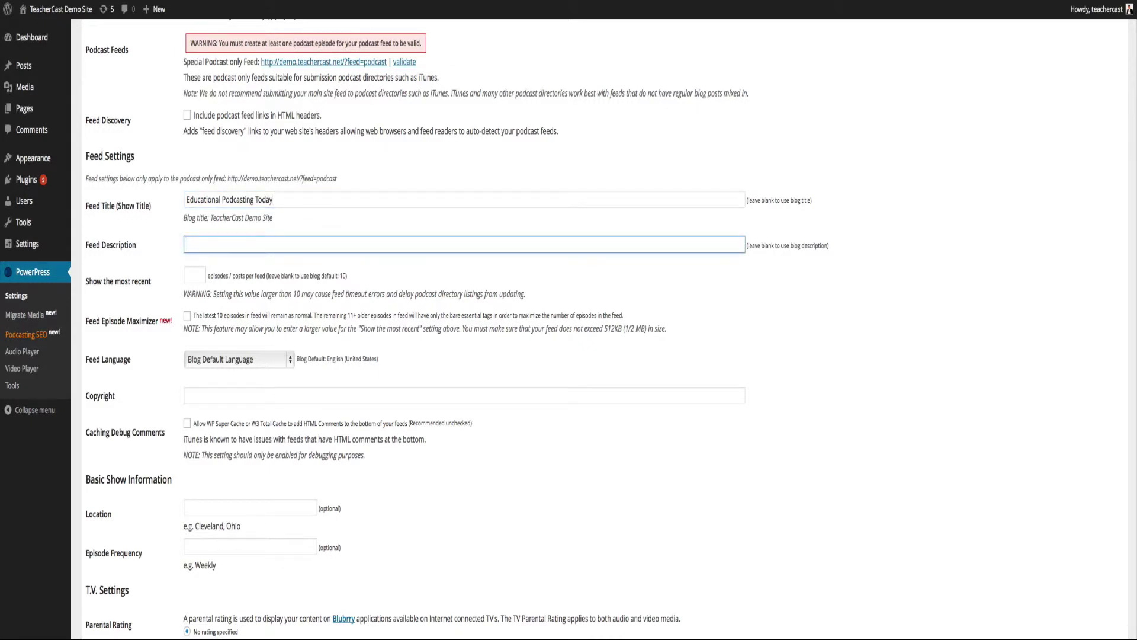
{"action": "type", "text": "This is the podcast for Educational Podcasting "}
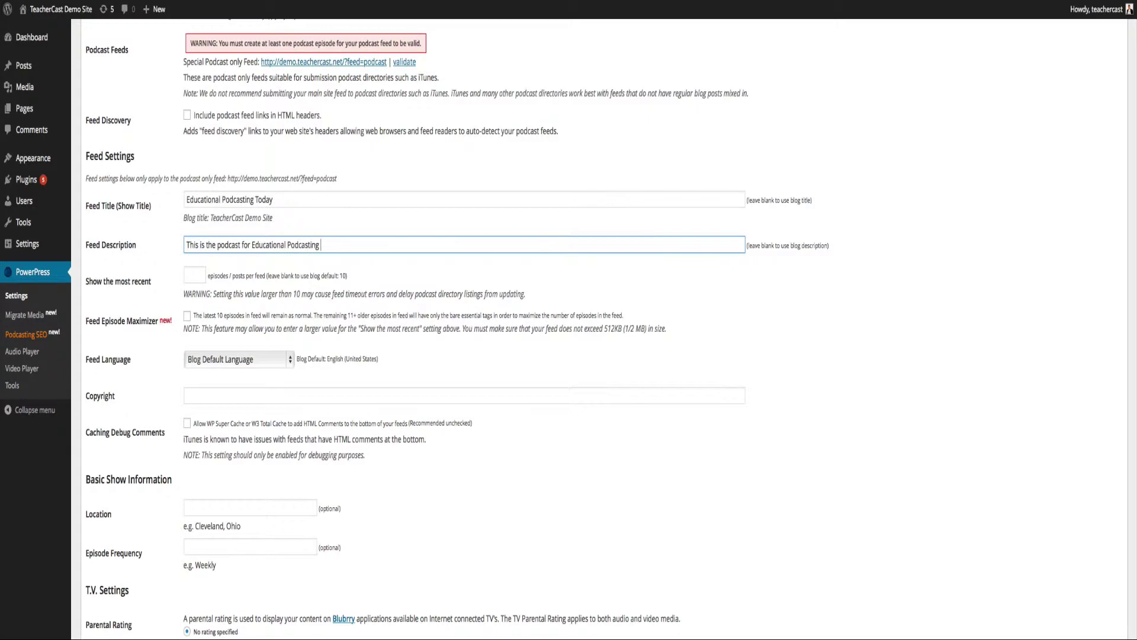
{"action": "type", "text": "Today by Jeff Bradbury"}
{"action": "left_click_drag", "start_coordinate": [289, 278], "coordinate": [346, 277]}
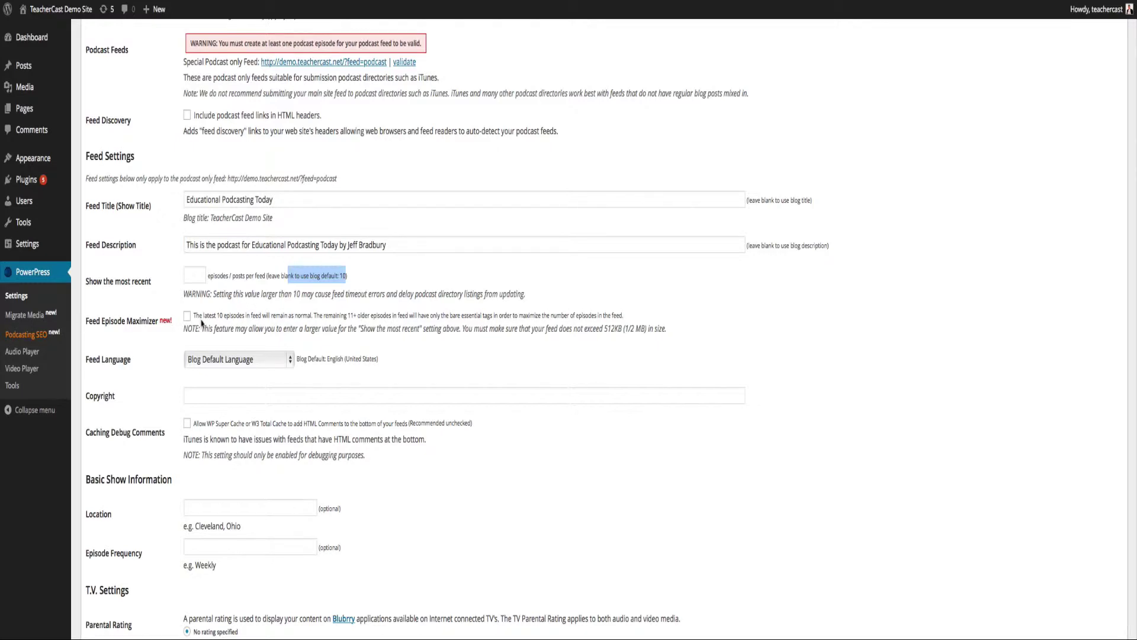
{"action": "left_click", "coordinate": [204, 360]}
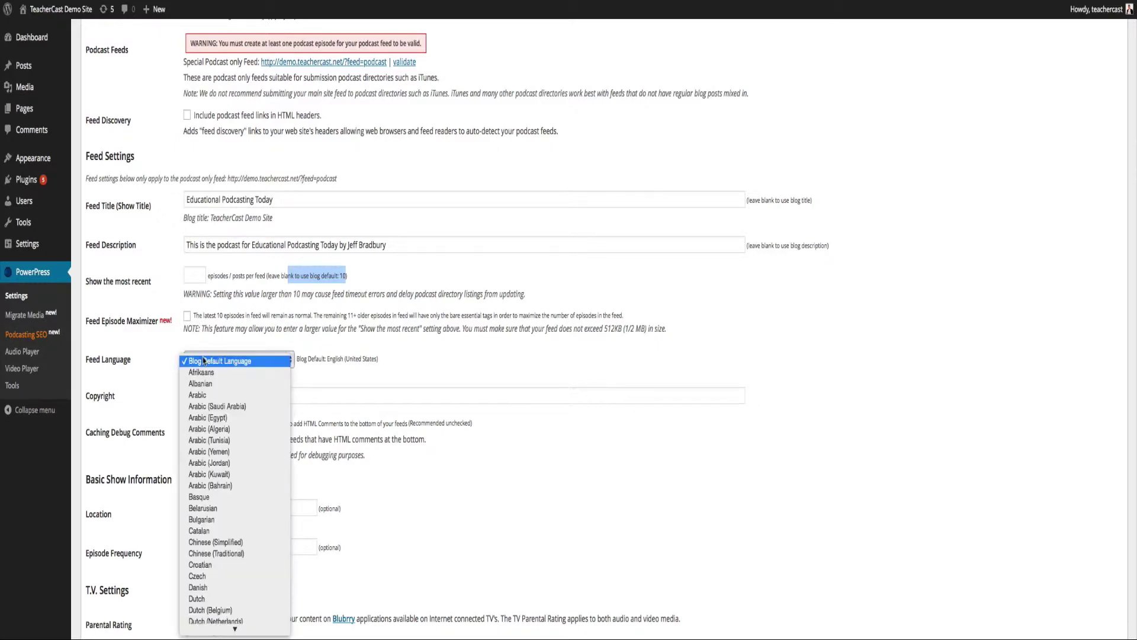
{"action": "left_click", "coordinate": [204, 360]}
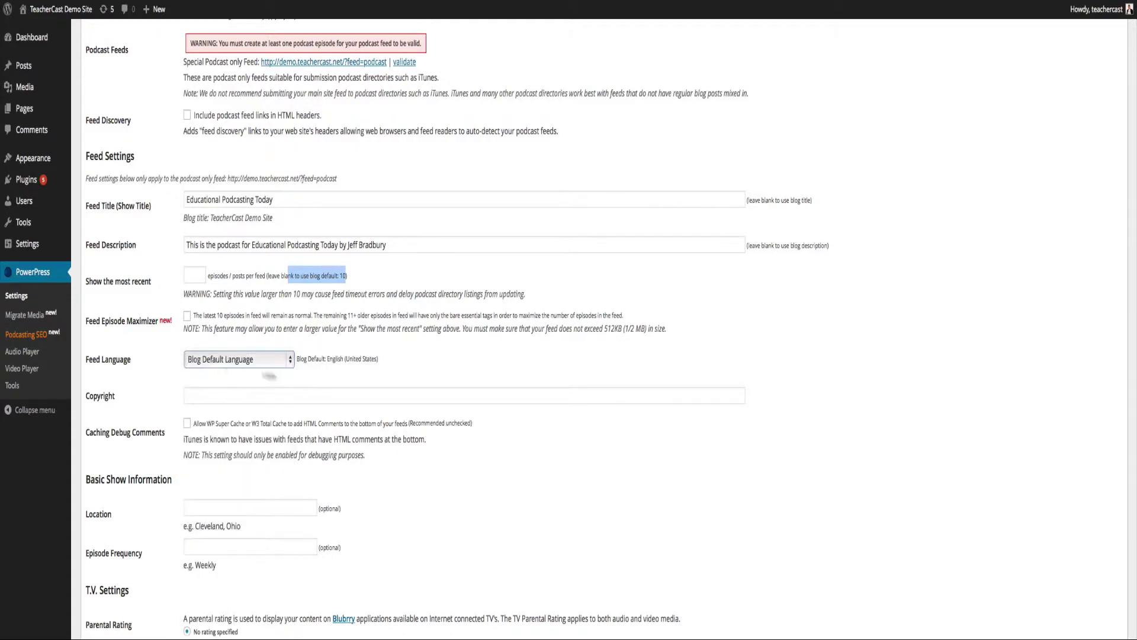
{"action": "left_click_drag", "start_coordinate": [313, 359], "coordinate": [354, 359]}
{"action": "scroll", "coordinate": [347, 367], "scroll_direction": "down", "scroll_amount": 2}
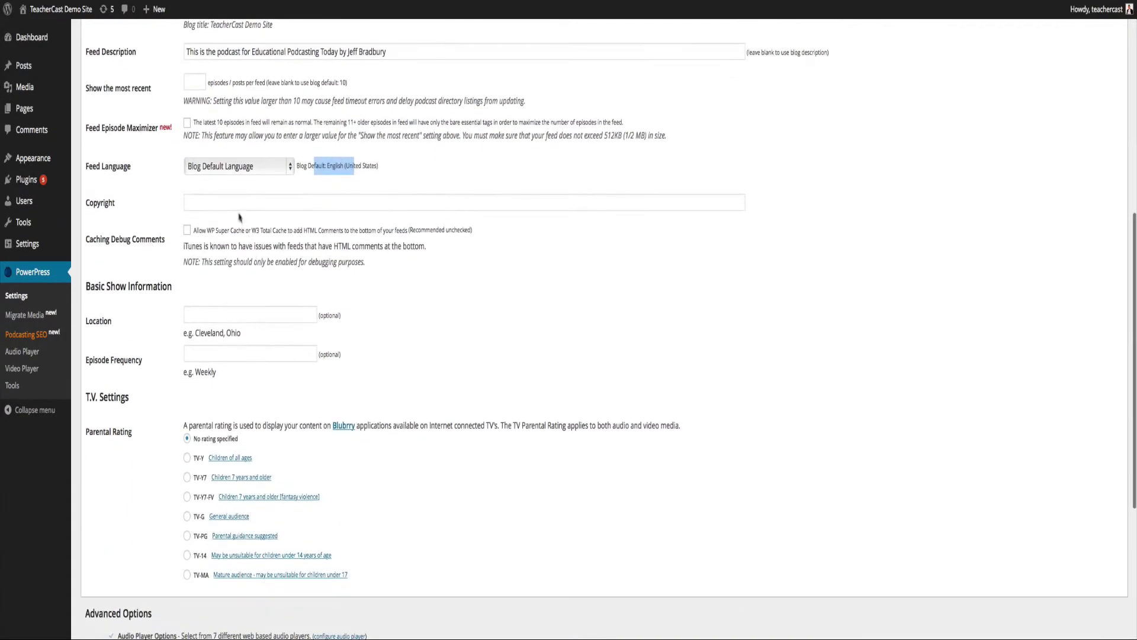
Set copyright to '2015 Teachercast LLC', choose the TV-G parental rating, and save the feed settings.
{"action": "left_click", "coordinate": [235, 202]}
{"action": "type", "text": "2150:"}
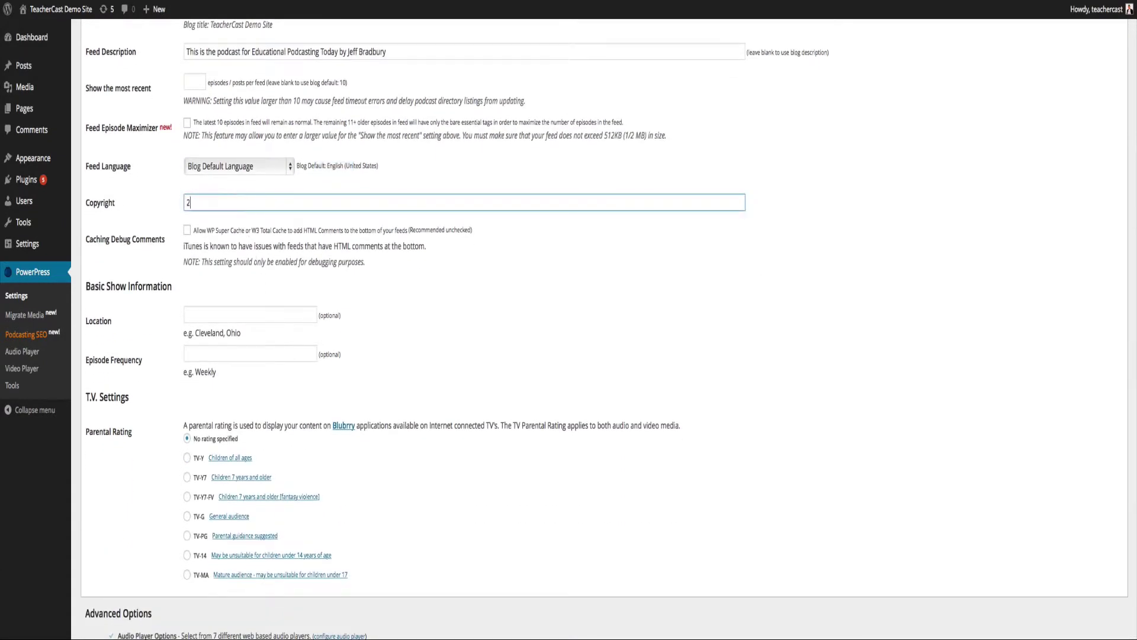
{"action": "key", "text": "BackSpace"}
{"action": "key", "text": "BackSpace"}
{"action": "key", "text": "BackSpace"}
{"action": "type", "text": "015 Teachercast LLC"}
{"action": "left_click", "coordinate": [213, 354]}
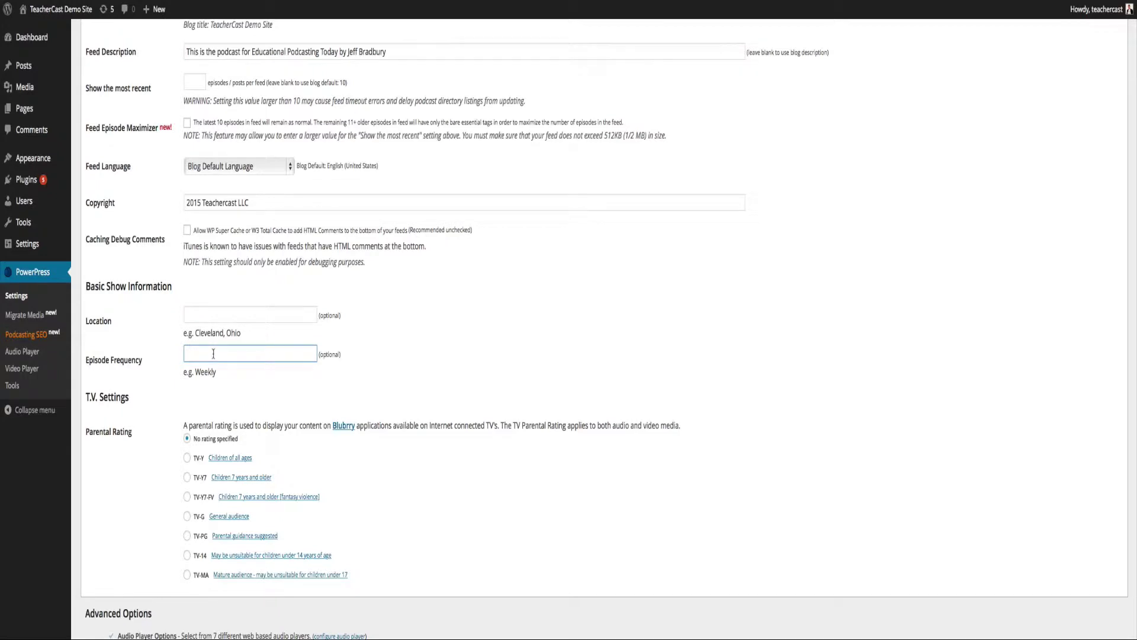
{"action": "scroll", "coordinate": [213, 354], "scroll_direction": "down", "scroll_amount": 5}
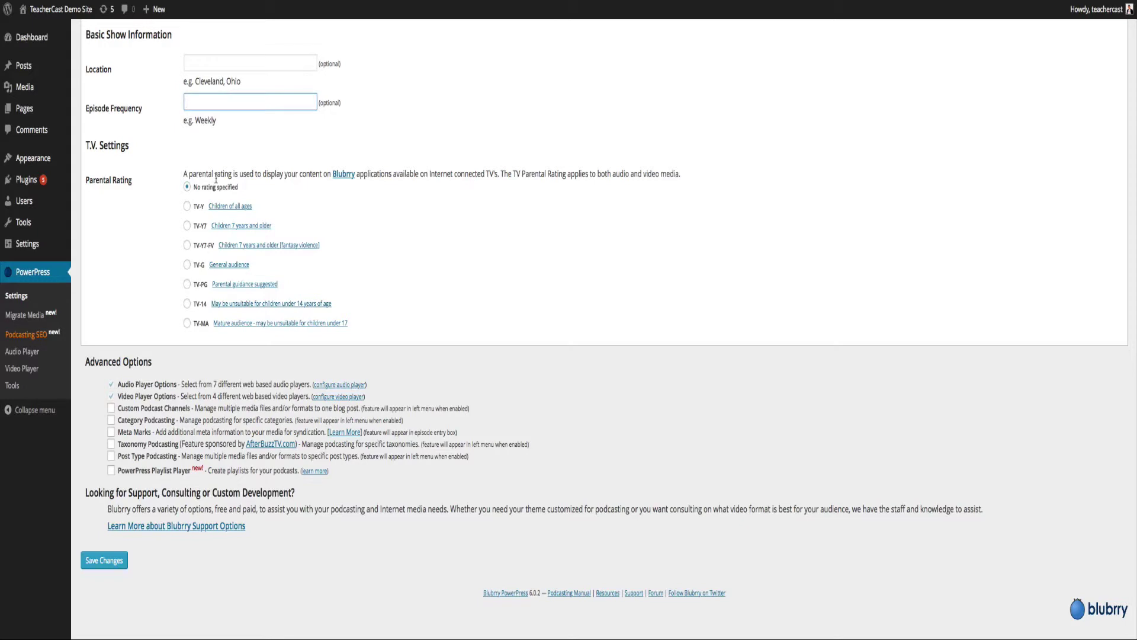
{"action": "left_click", "coordinate": [187, 265]}
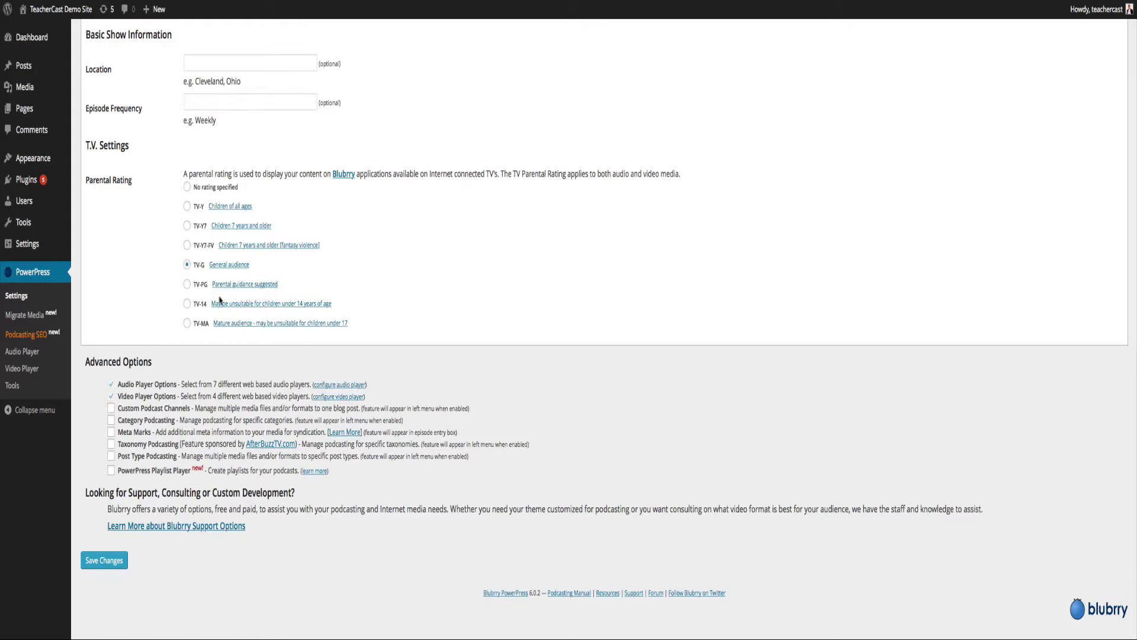
{"action": "key", "text": "Return"}
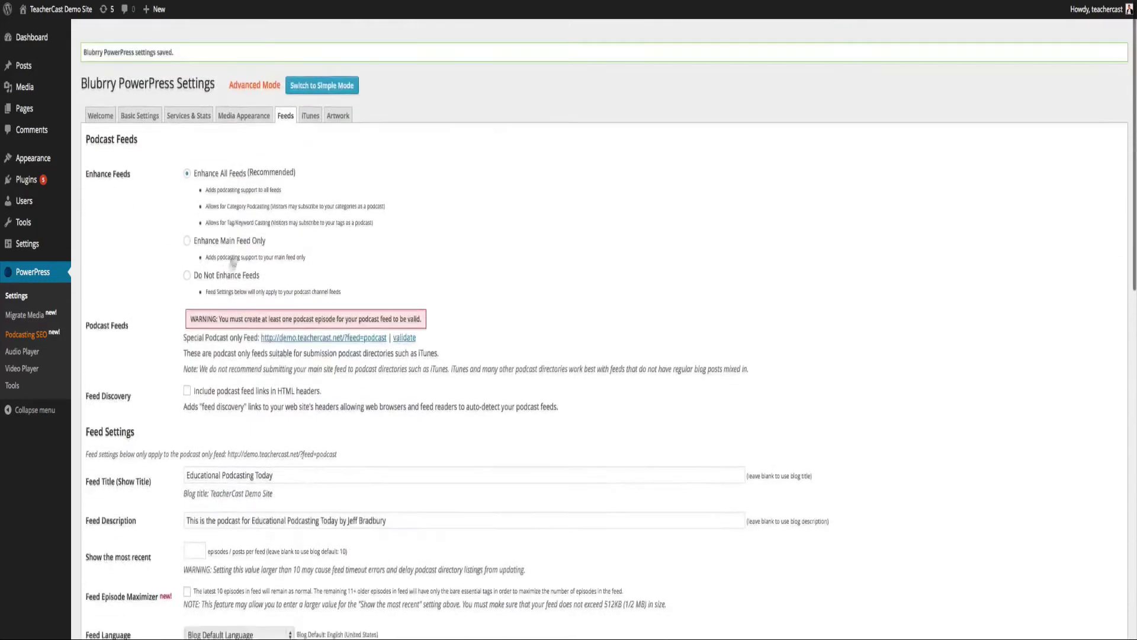
On the iTunes tab, enter a classroom-podcasting subtitle and a summary for teachers and administrators.
{"action": "left_click", "coordinate": [309, 106]}
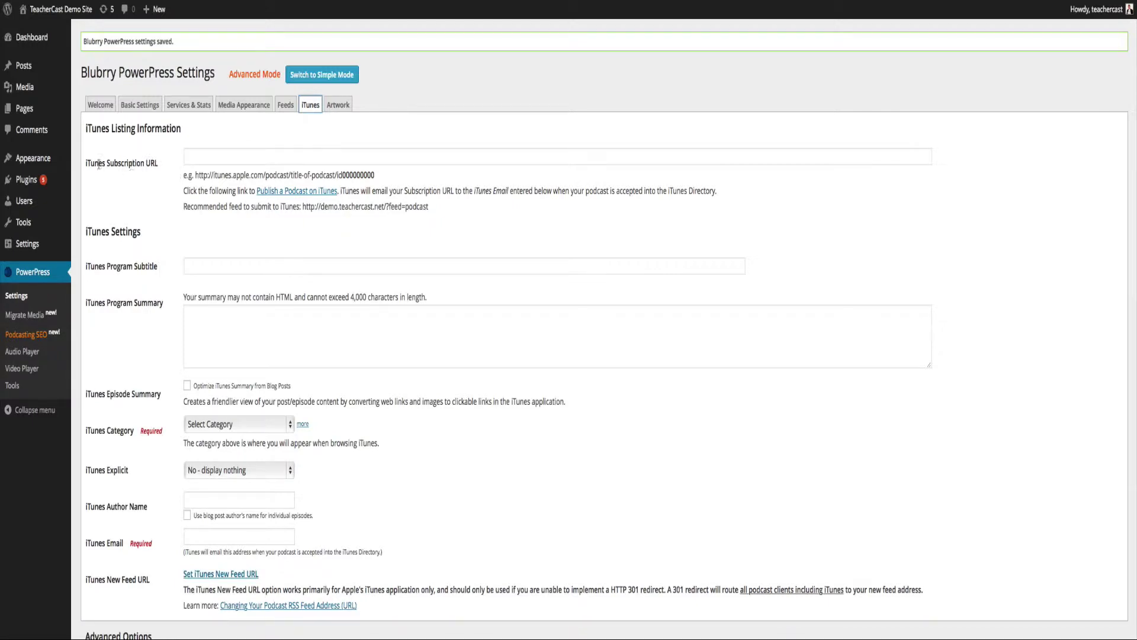
{"action": "left_click_drag", "start_coordinate": [89, 164], "coordinate": [149, 166]}
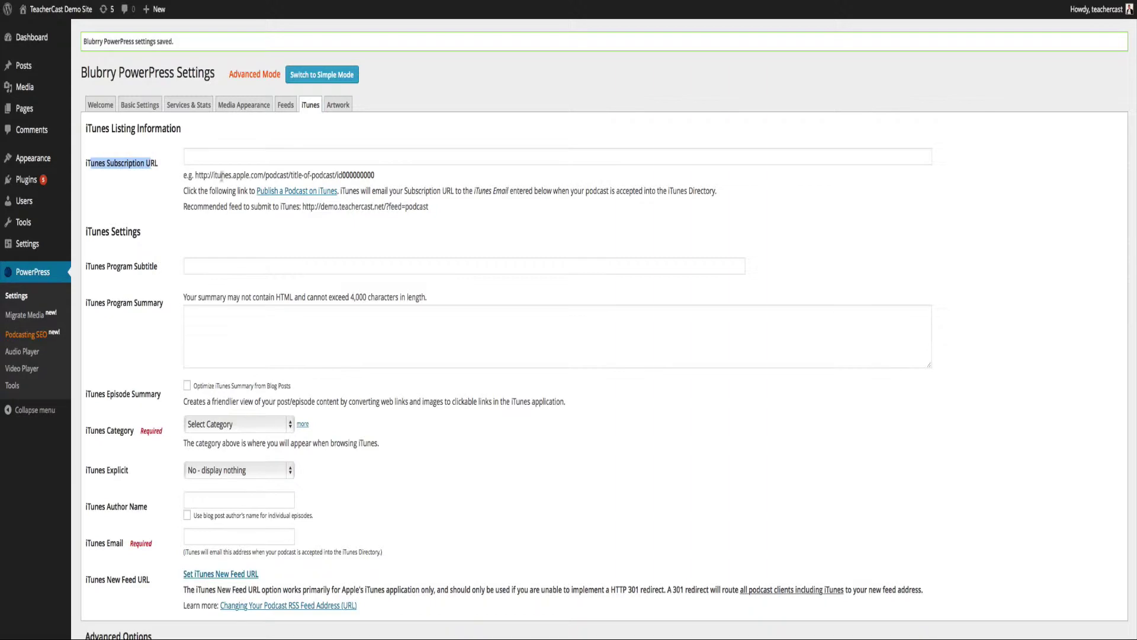
{"action": "left_click_drag", "start_coordinate": [225, 176], "coordinate": [374, 174]}
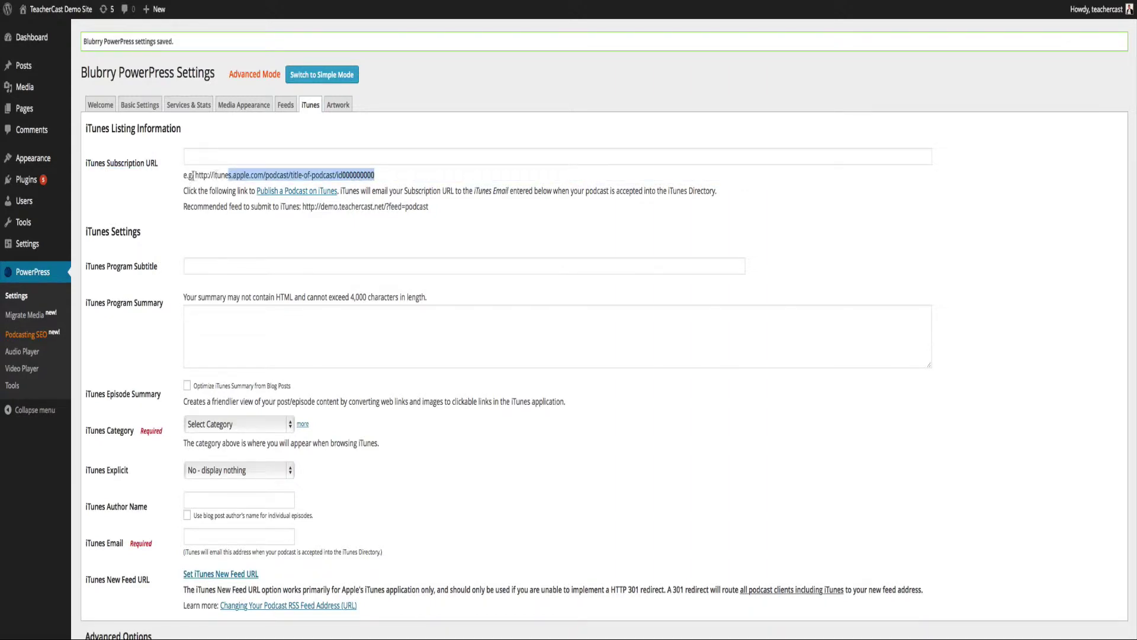
{"action": "left_click_drag", "start_coordinate": [195, 176], "coordinate": [338, 176]}
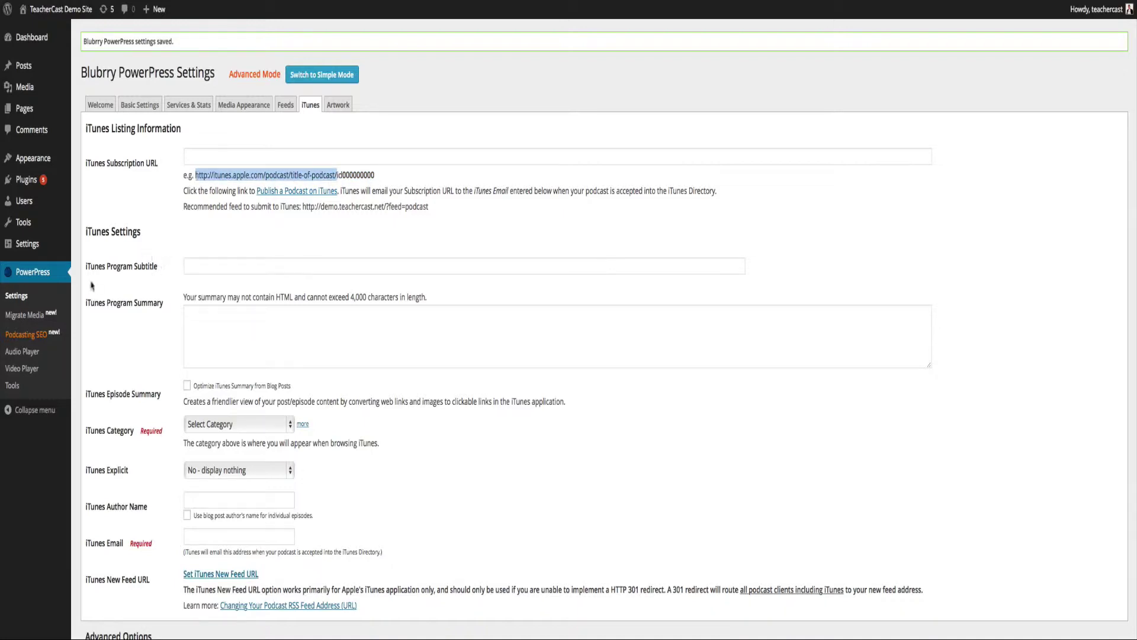
{"action": "left_click", "coordinate": [190, 268]}
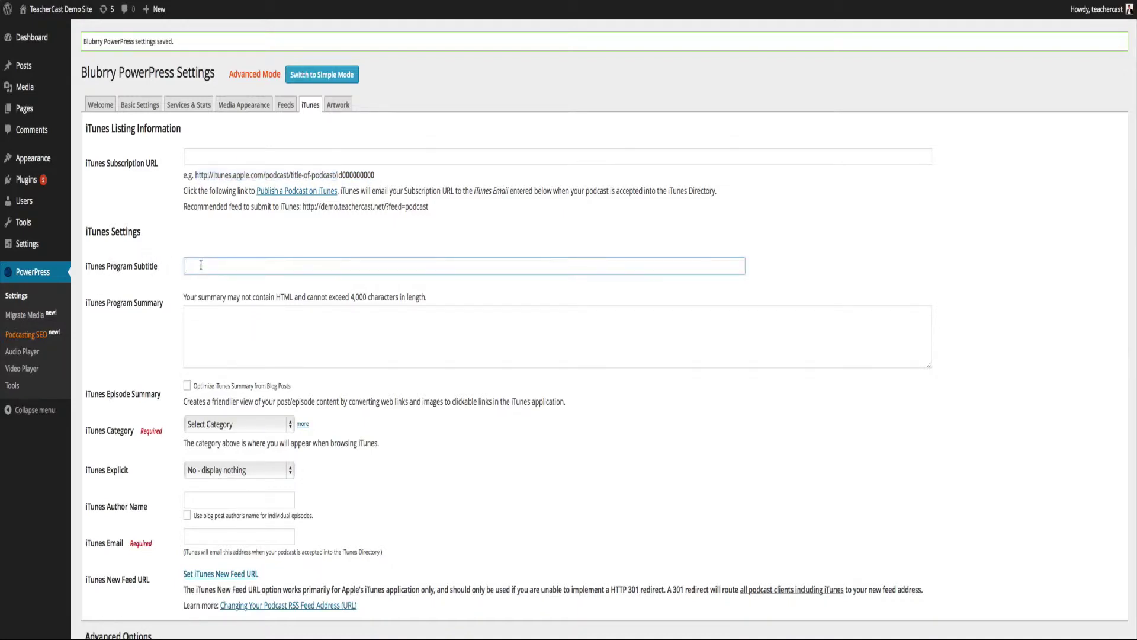
{"action": "type", "text": "A Great Podcast ba"}
{"action": "type", "text": "out Podcasting in the Classroom"}
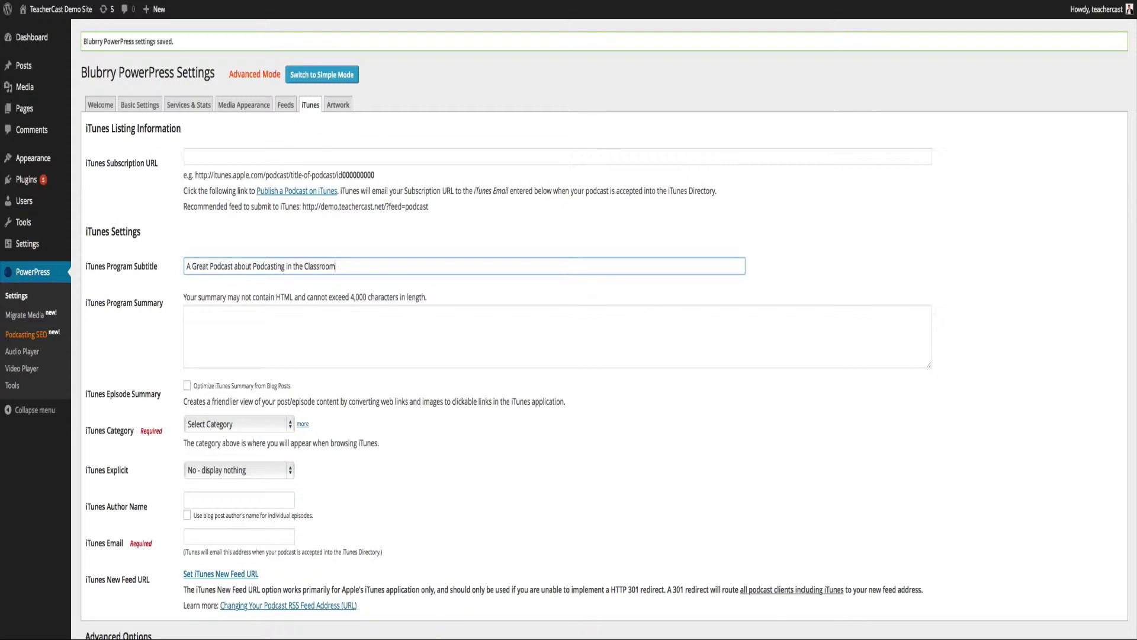
{"action": "left_click", "coordinate": [187, 313]}
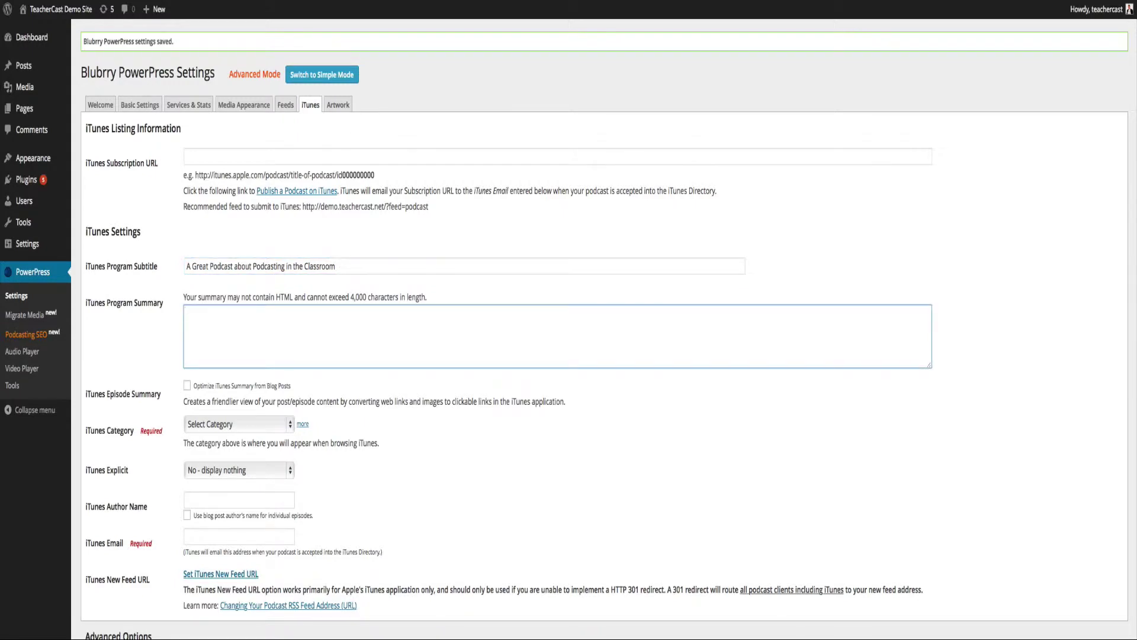
{"action": "type", "text": "This podcast is all about Podcasting for"}
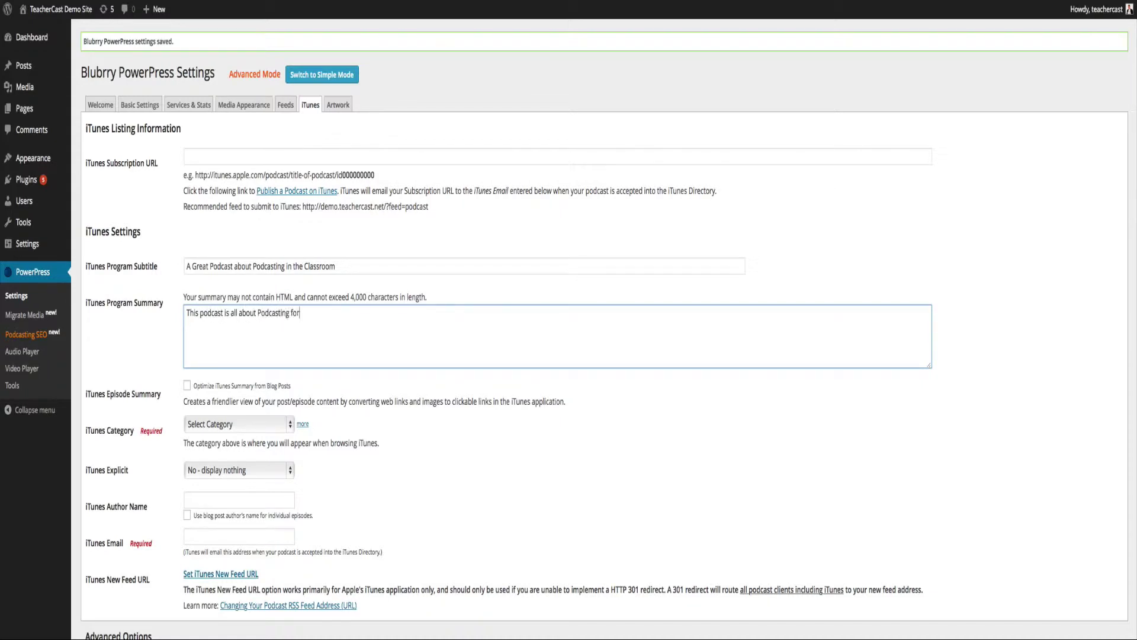
{"action": "type", "text": " the Teacher and Administrator."}
Choose categories Education Technology, K-12 and Training, keeping Explicit at No - display nothing.
{"action": "scroll", "coordinate": [125, 405], "scroll_direction": "down", "scroll_amount": 3}
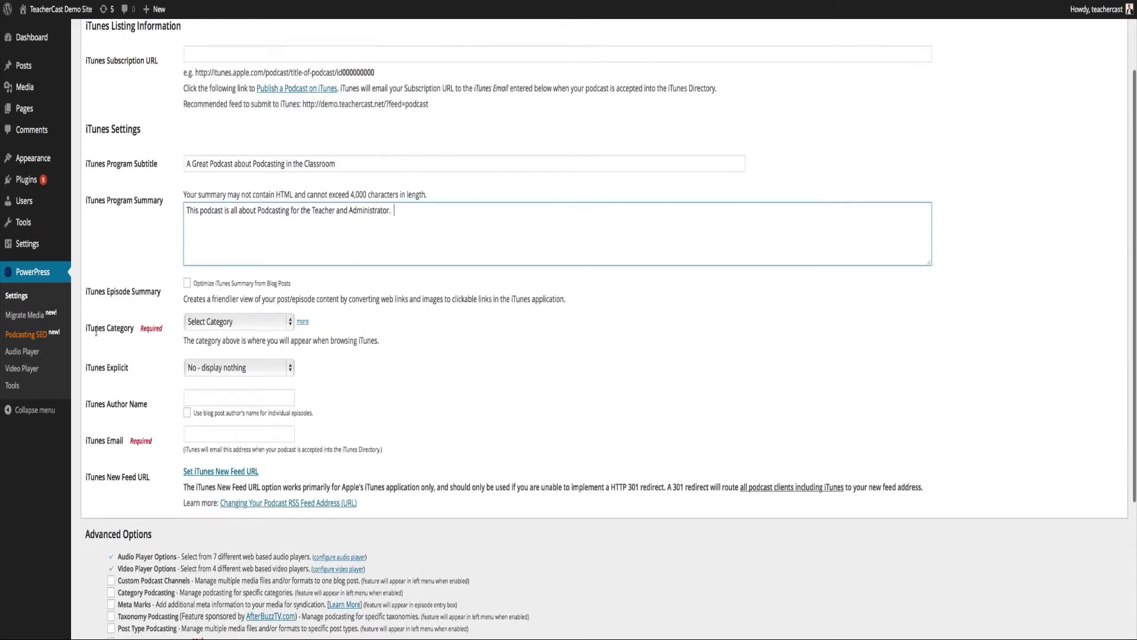
{"action": "left_click", "coordinate": [217, 323]}
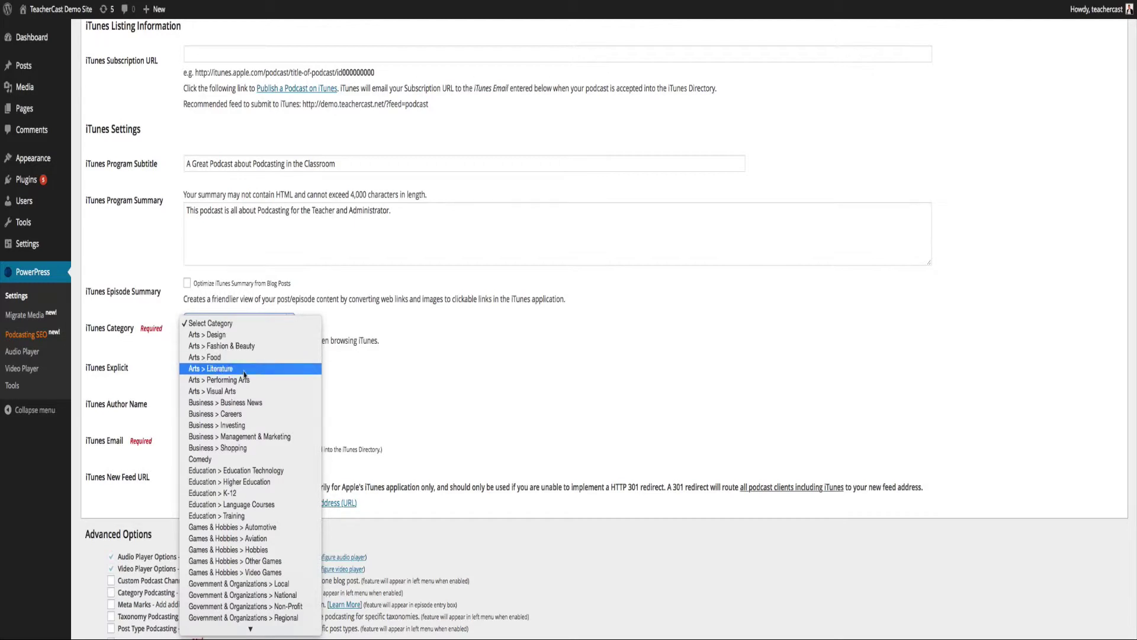
{"action": "left_click", "coordinate": [233, 471]}
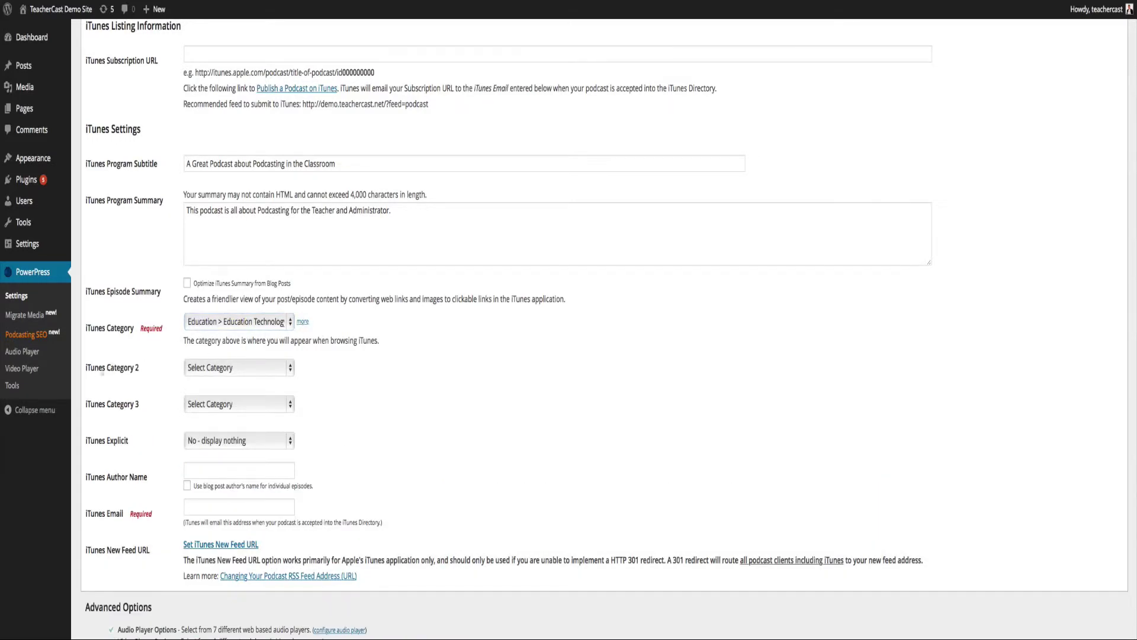
{"action": "left_click", "coordinate": [188, 371]}
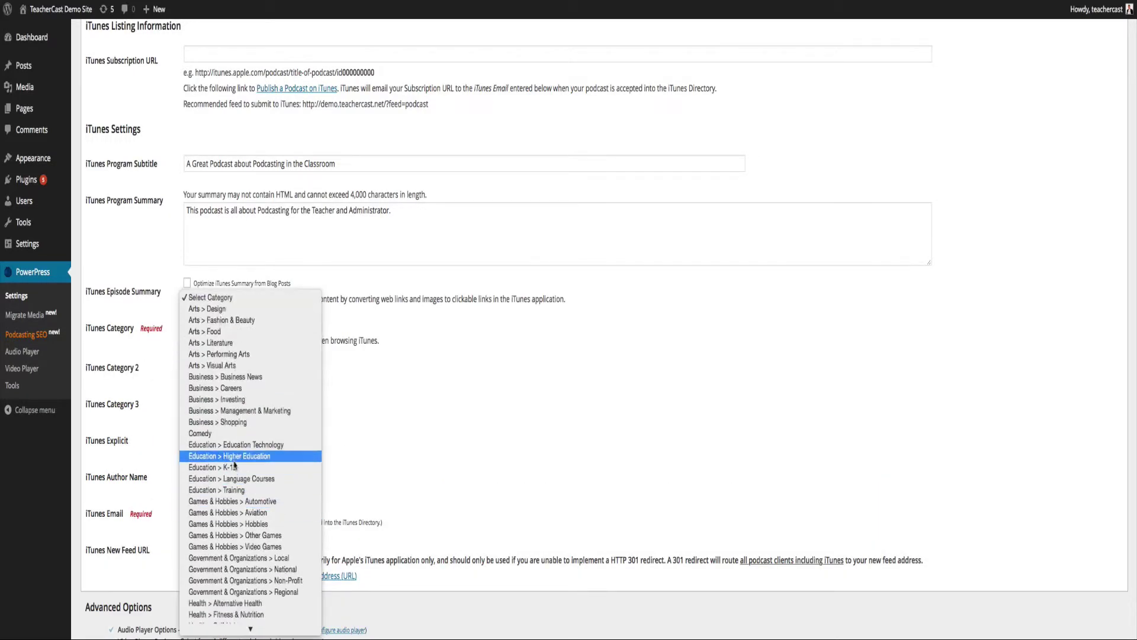
{"action": "left_click", "coordinate": [234, 471]}
{"action": "left_click", "coordinate": [237, 404]}
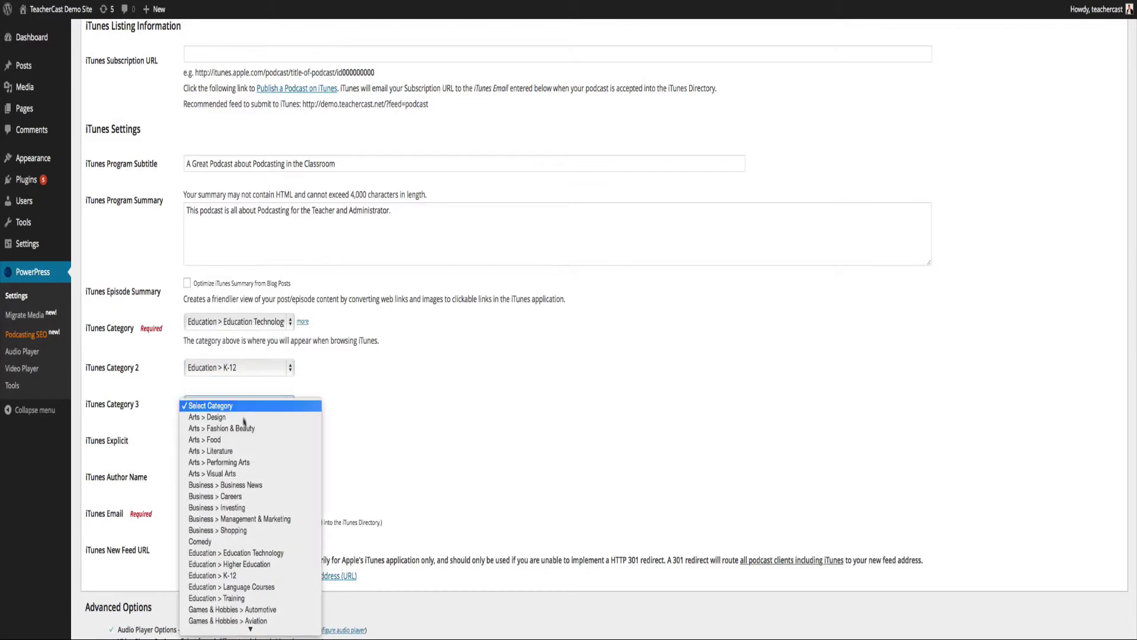
{"action": "scroll", "coordinate": [246, 468], "scroll_direction": "down", "scroll_amount": 3}
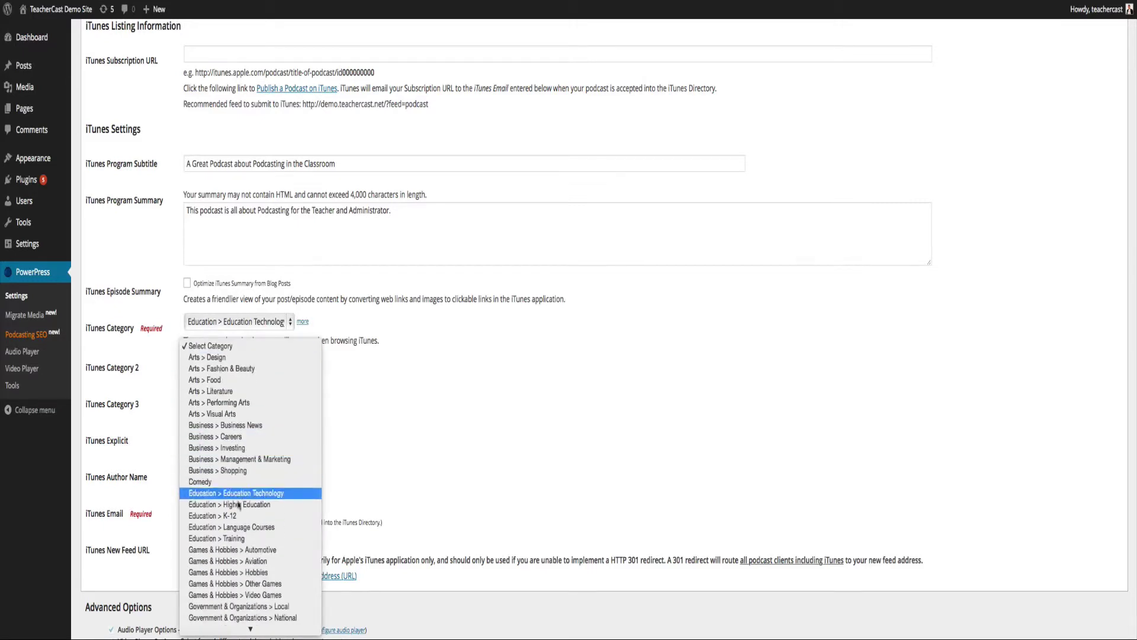
{"action": "left_click", "coordinate": [237, 538]}
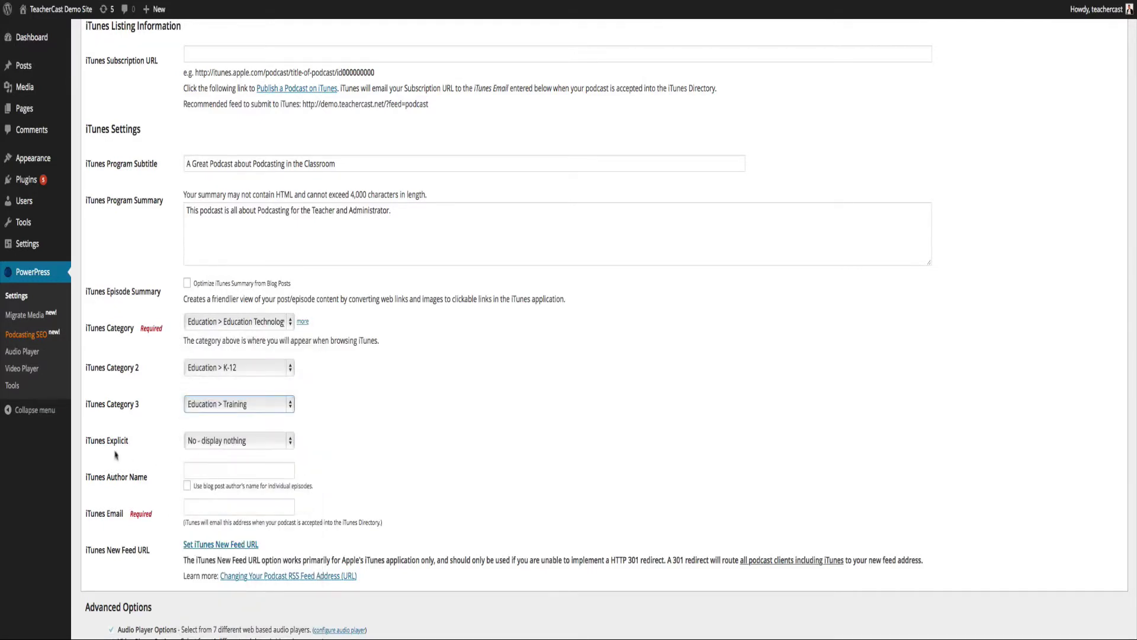
{"action": "left_click", "coordinate": [204, 441]}
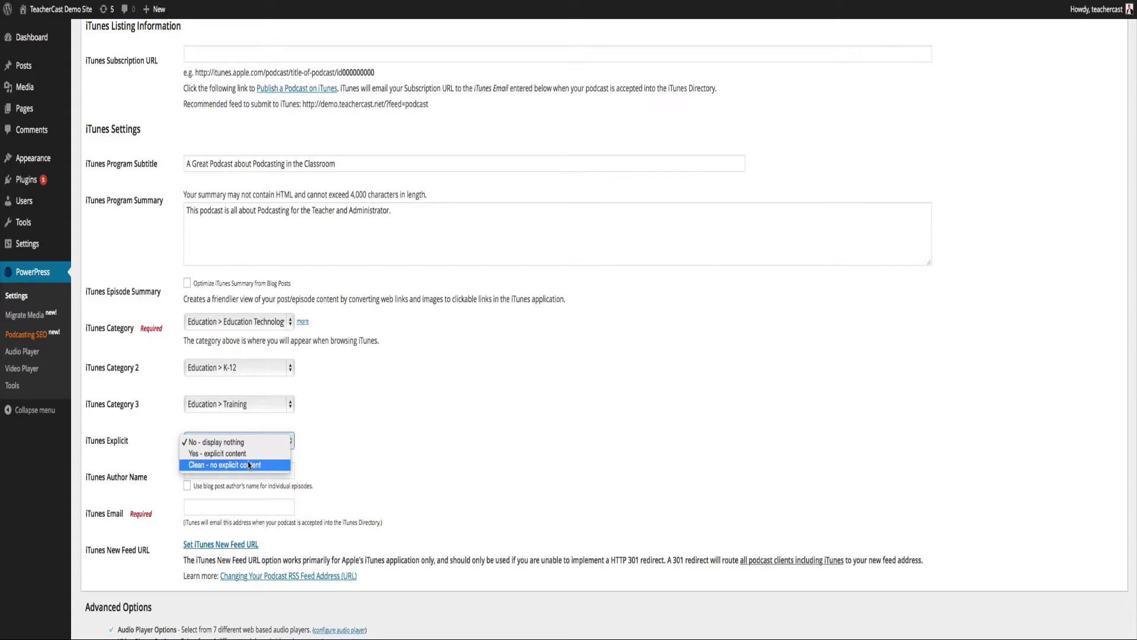
{"action": "left_click", "coordinate": [145, 468]}
Enter the author name and contact e-mail, use each post author's name, and save.
{"action": "left_click", "coordinate": [196, 472]}
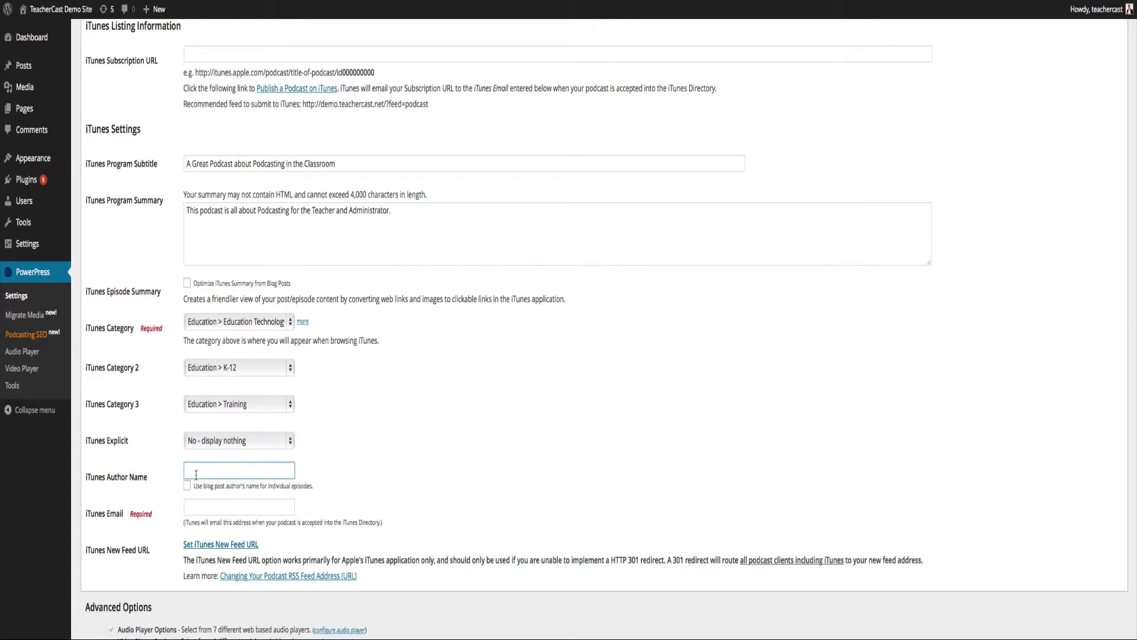
{"action": "type", "text": "Jeff Bradbury"}
{"action": "left_click", "coordinate": [187, 486]}
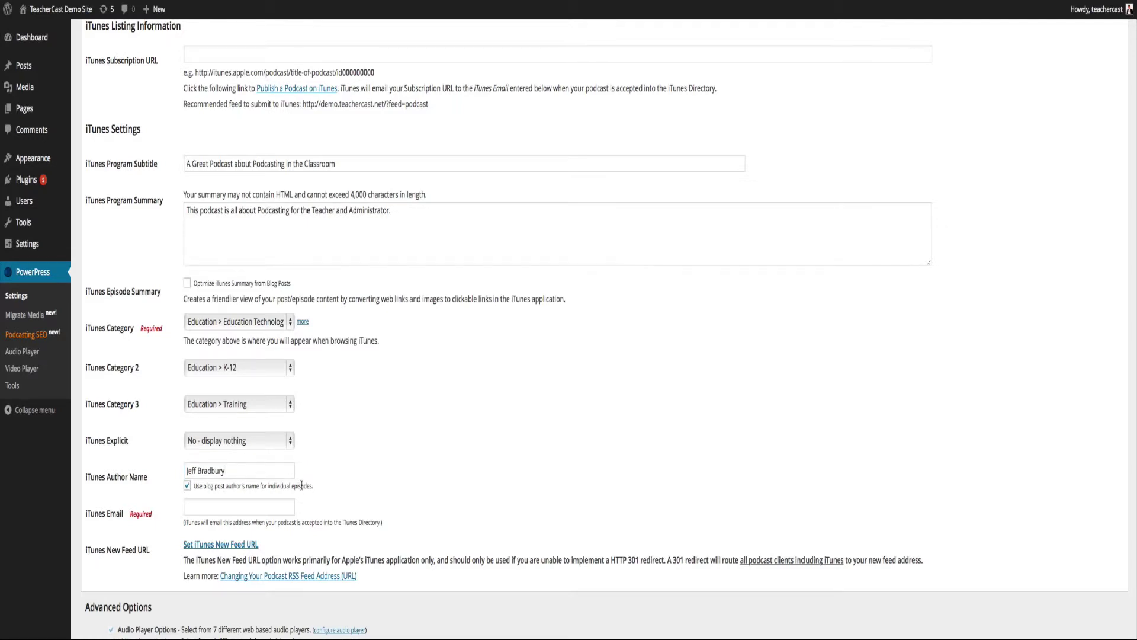
{"action": "left_click", "coordinate": [200, 506]}
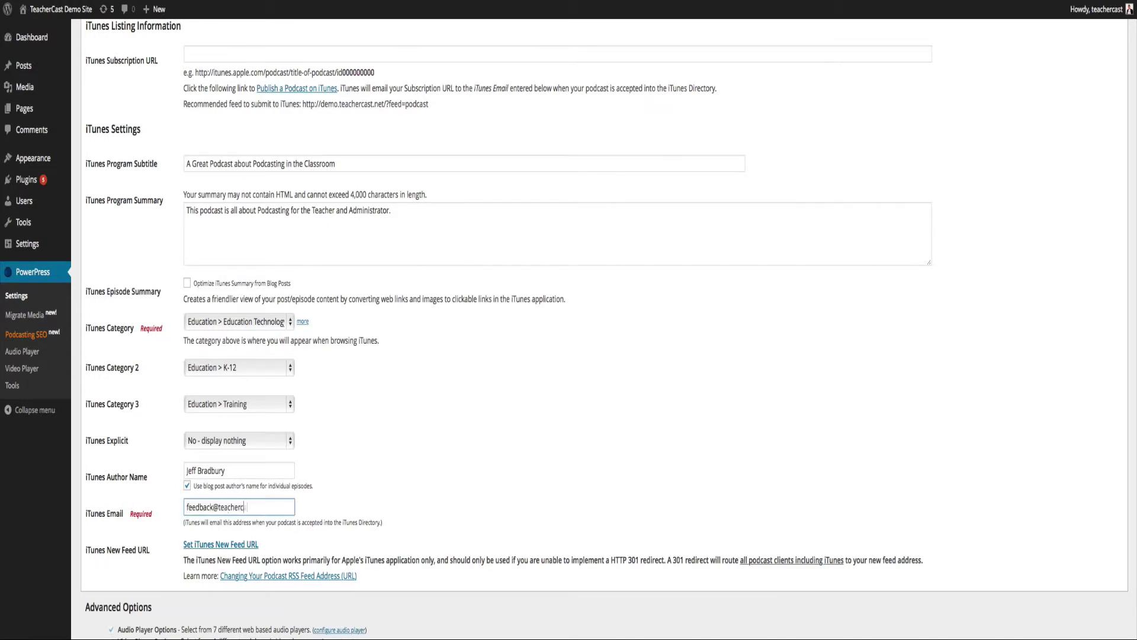
{"action": "scroll", "coordinate": [240, 462], "scroll_direction": "down", "scroll_amount": 5}
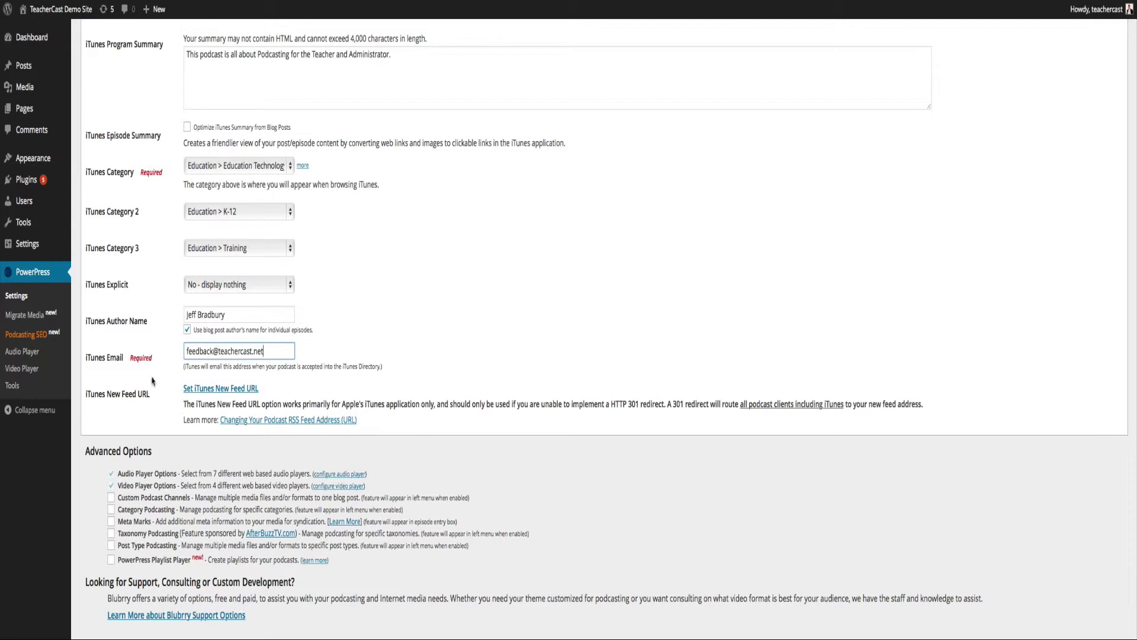
{"action": "key", "text": "Return"}
{"action": "left_click", "coordinate": [339, 105]}
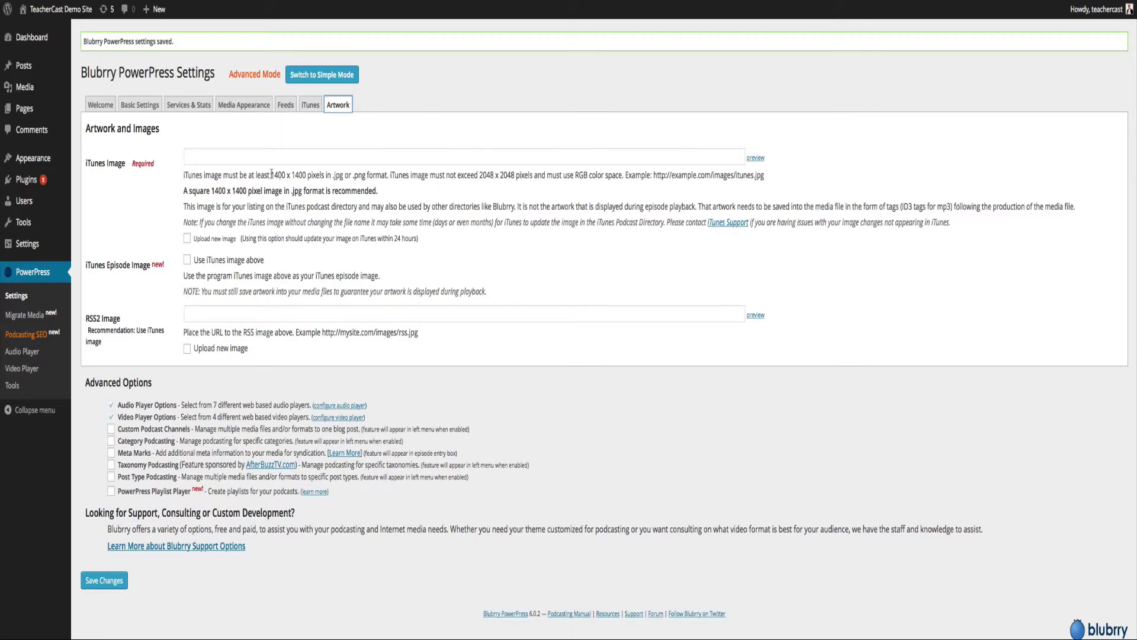
Choose to upload a new iTunes image, reuse it as episode artwork, and save.
{"action": "left_click_drag", "start_coordinate": [272, 174], "coordinate": [306, 175]}
{"action": "left_click", "coordinate": [301, 157]}
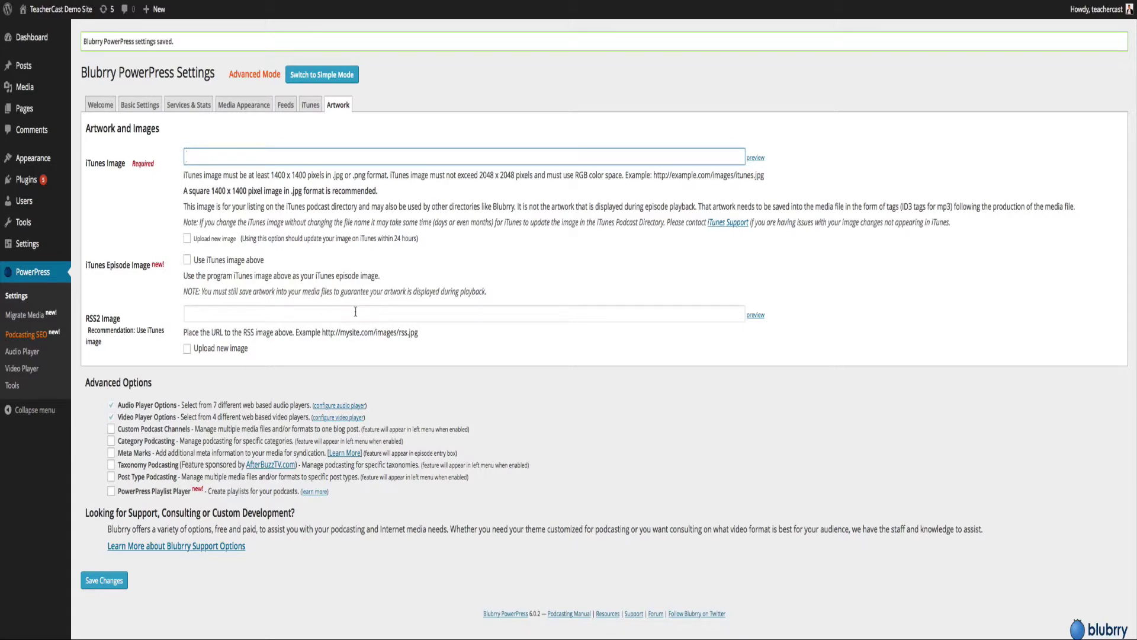
{"action": "left_click", "coordinate": [187, 238]}
{"action": "left_click", "coordinate": [187, 291]}
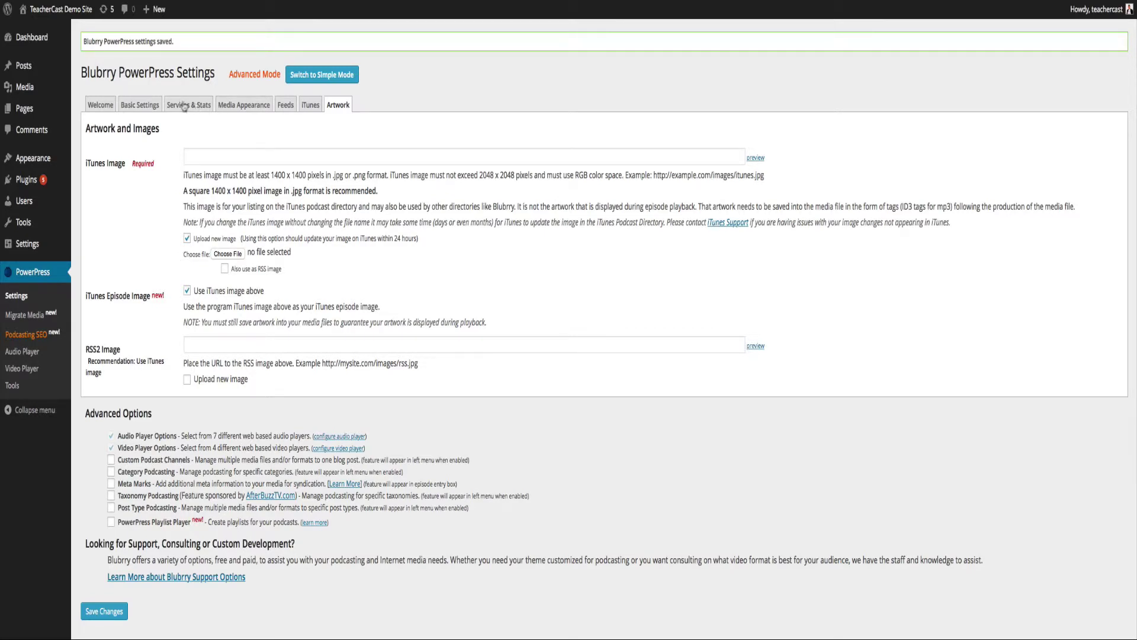
{"action": "left_click", "coordinate": [122, 608]}
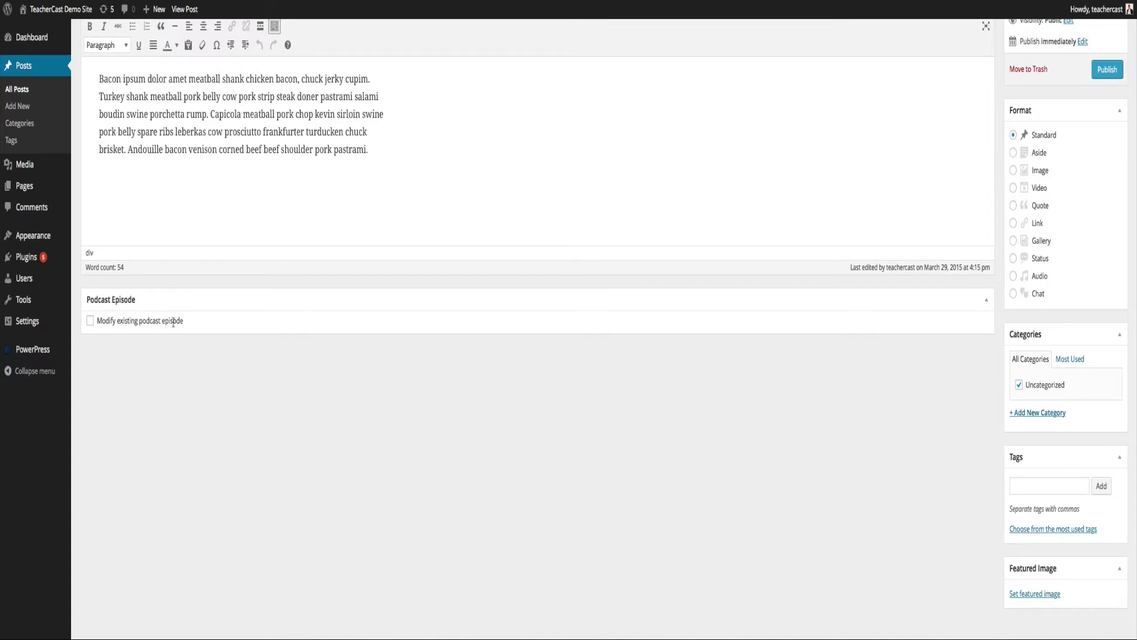
Tick Modify existing podcast episode to reveal the post's episode fields.
{"action": "left_click", "coordinate": [90, 321]}
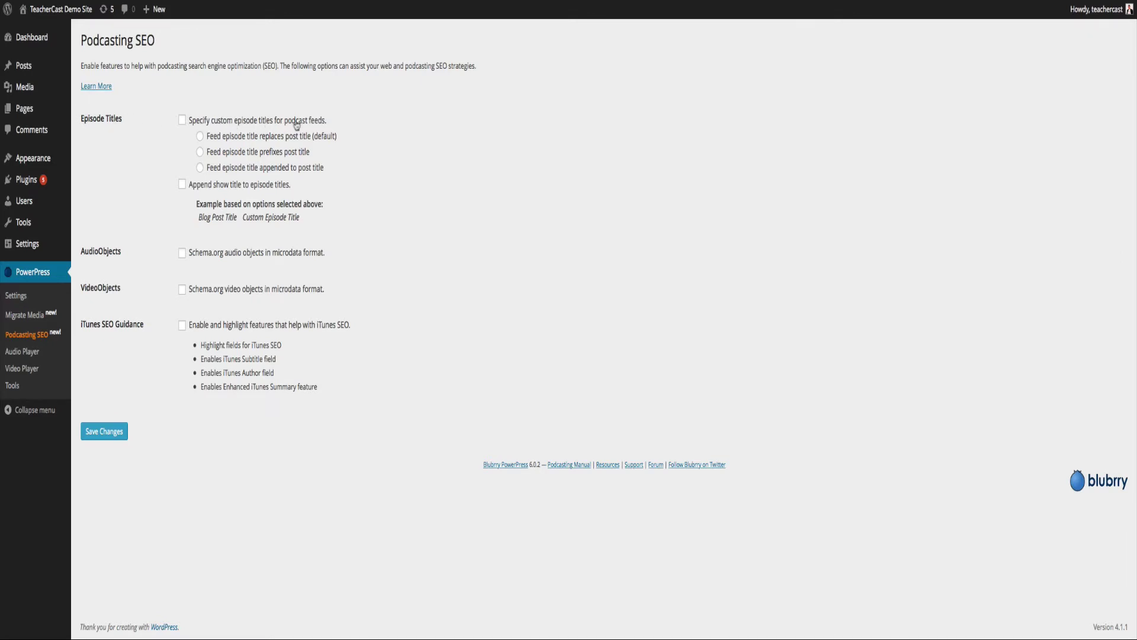
Enable custom episode titles prefixing the post title with show title appended, plus iTunes SEO guidance, and save.
{"action": "left_click", "coordinate": [183, 121]}
{"action": "left_click", "coordinate": [180, 186]}
{"action": "left_click", "coordinate": [200, 152]}
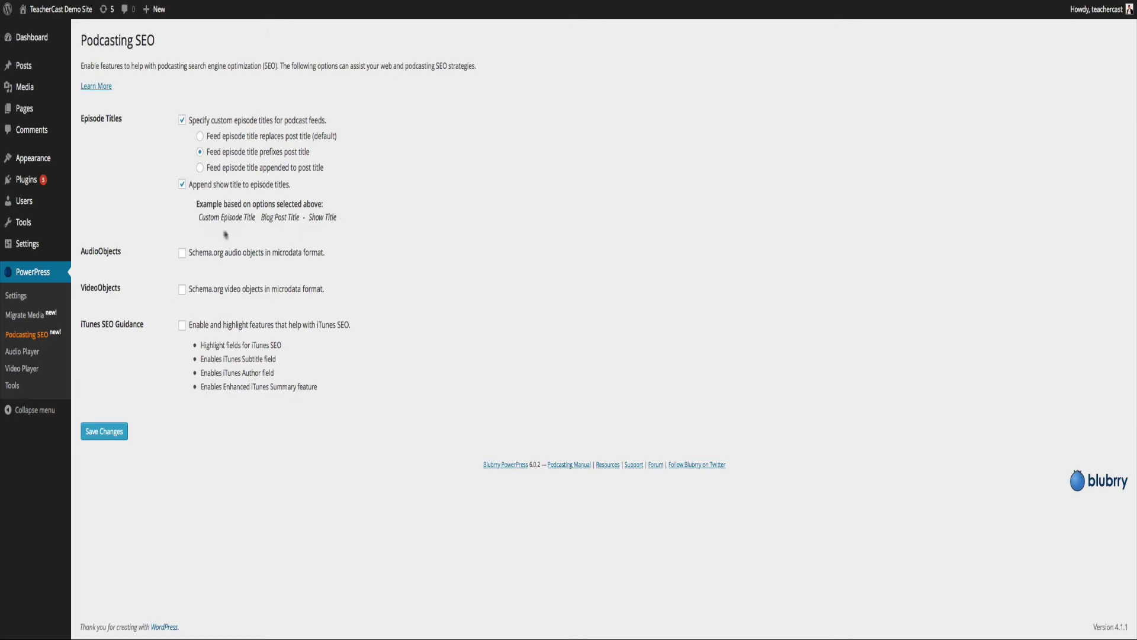
{"action": "left_click_drag", "start_coordinate": [198, 217], "coordinate": [255, 223]}
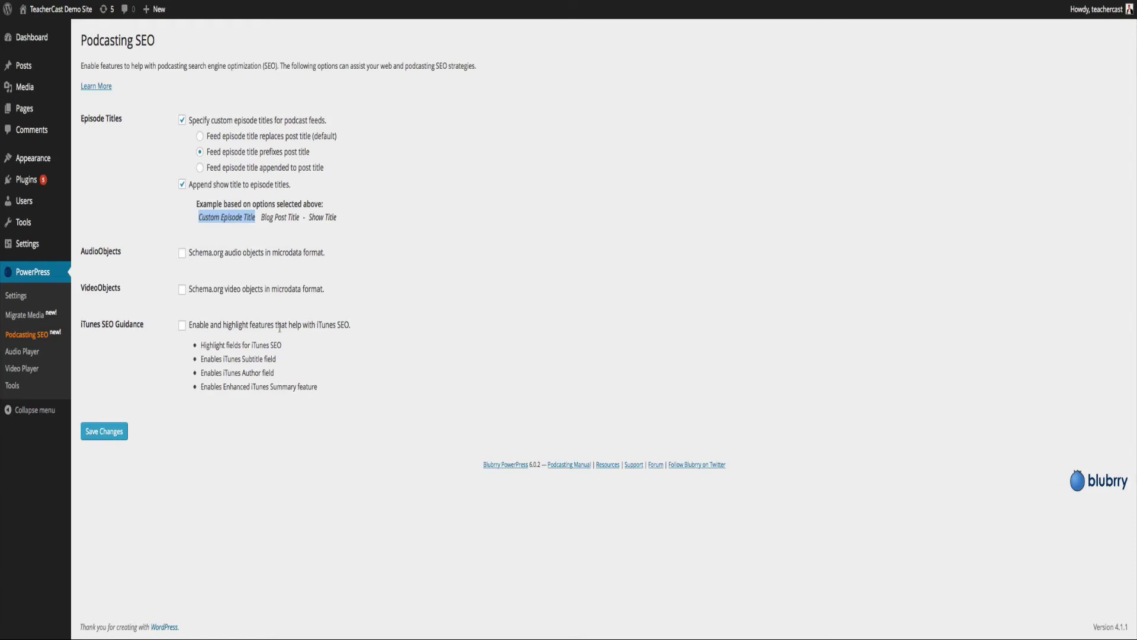
{"action": "left_click", "coordinate": [182, 325]}
{"action": "left_click", "coordinate": [103, 432]}
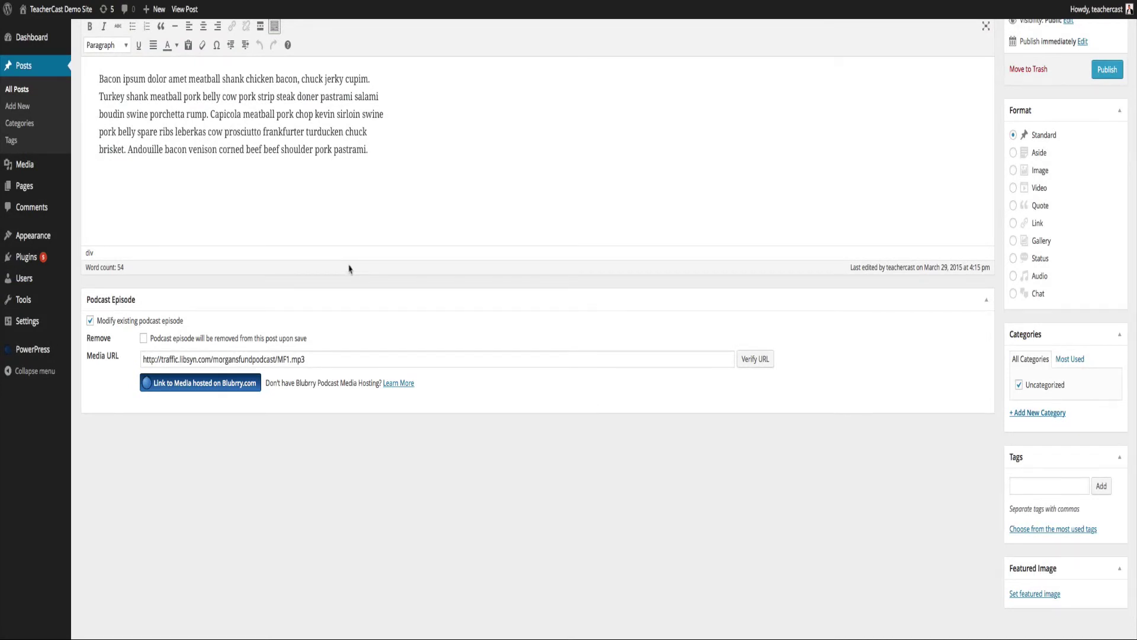
Reload the post editor and set the Episode Title to 'PowerPress Plugin'.
{"action": "key", "text": "super+r"}
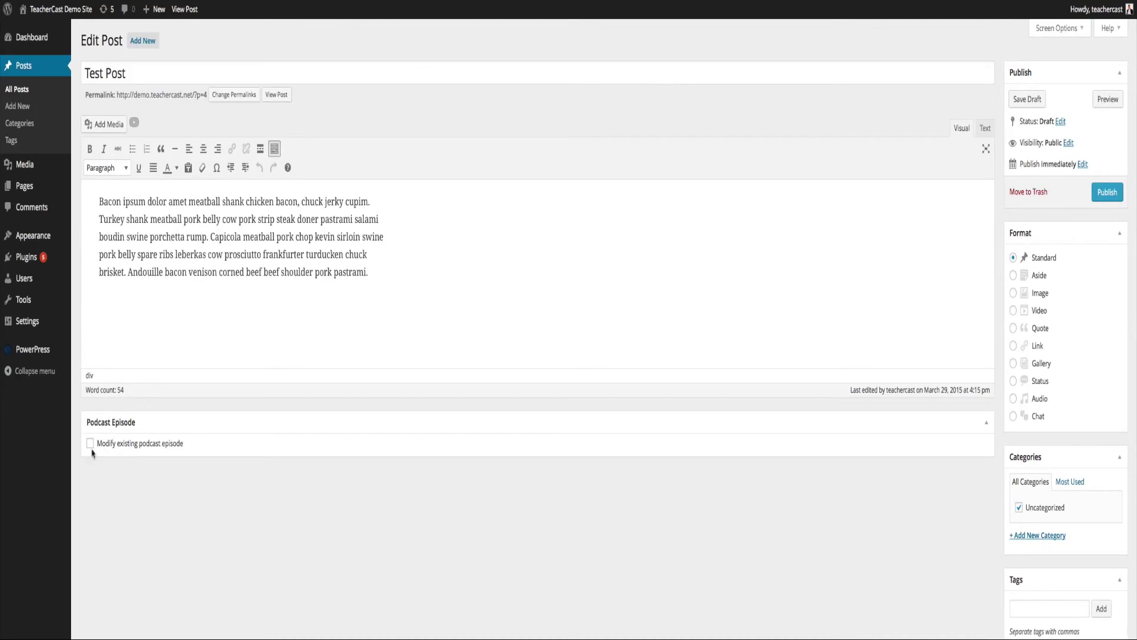
{"action": "left_click", "coordinate": [90, 444]}
{"action": "scroll", "coordinate": [231, 408], "scroll_direction": "down", "scroll_amount": 3}
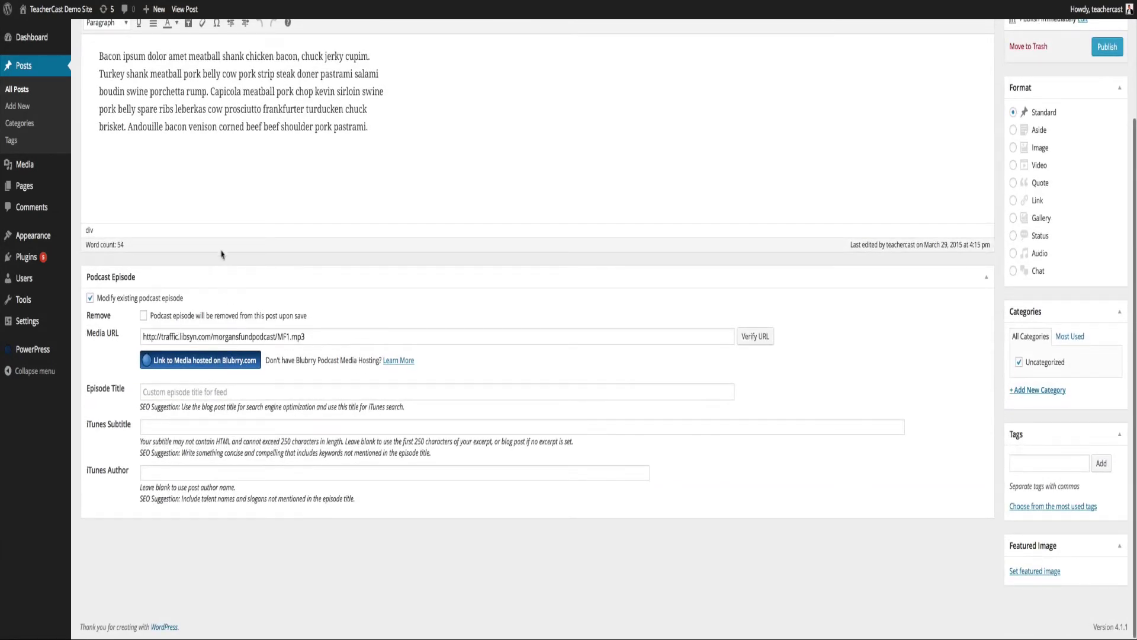
{"action": "scroll", "coordinate": [219, 252], "scroll_direction": "up", "scroll_amount": 3}
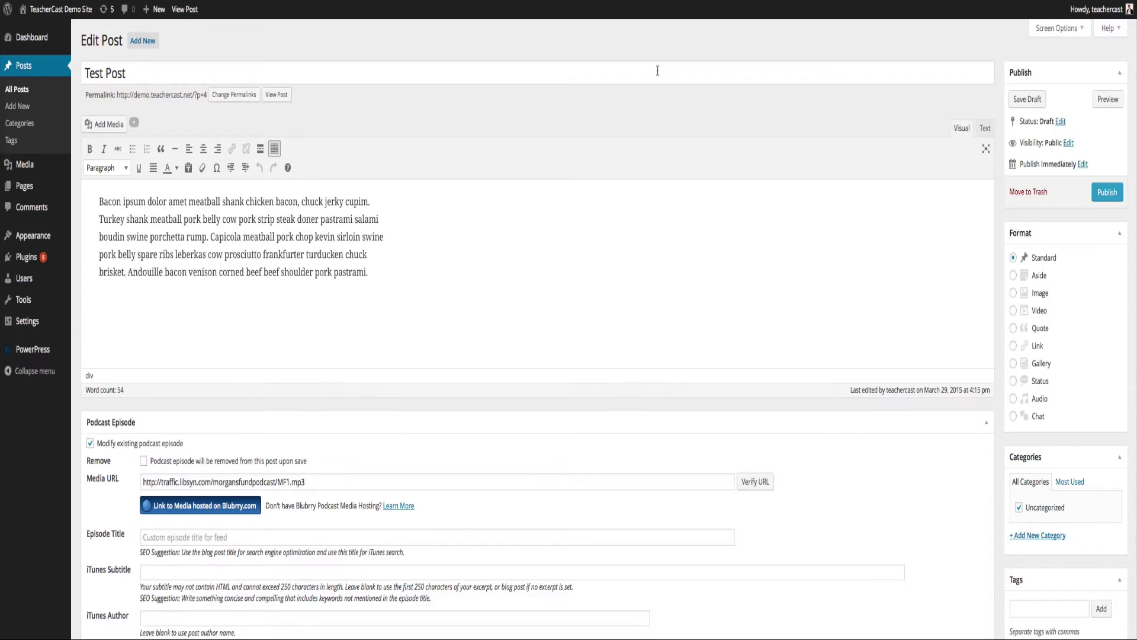
{"action": "scroll", "coordinate": [657, 70], "scroll_direction": "down", "scroll_amount": 3}
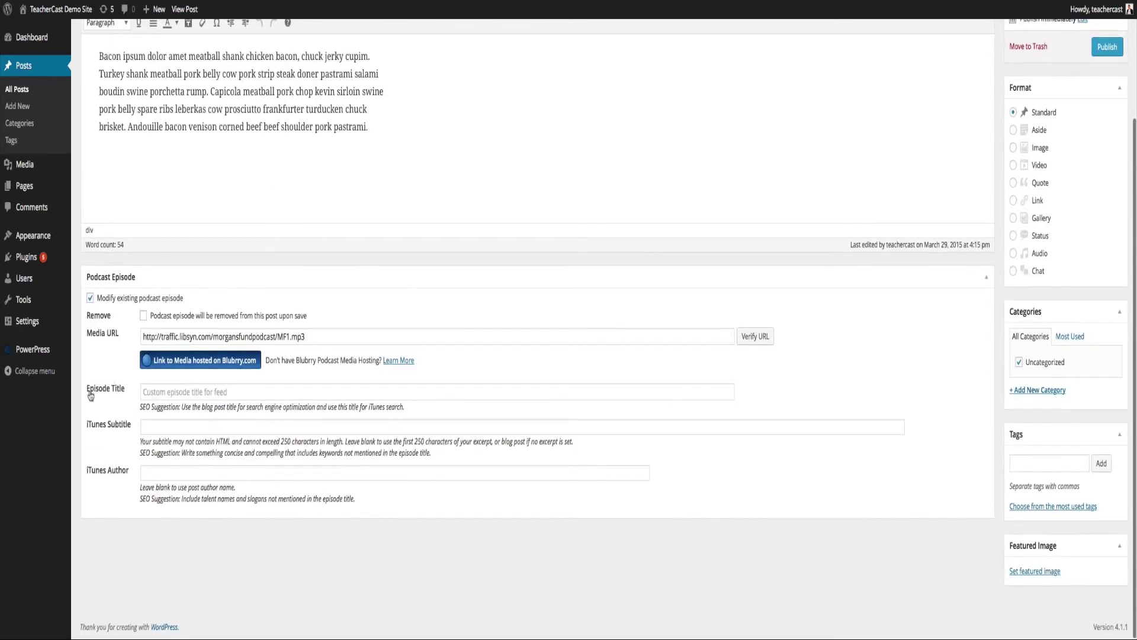
{"action": "left_click", "coordinate": [150, 391]}
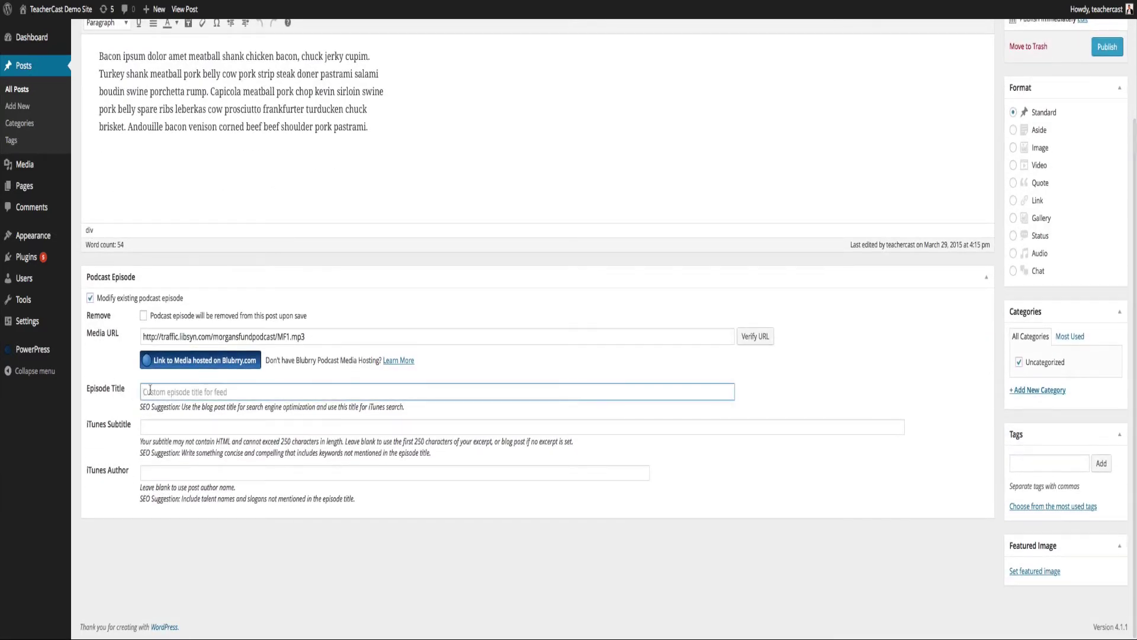
{"action": "type", "text": "Pow"}
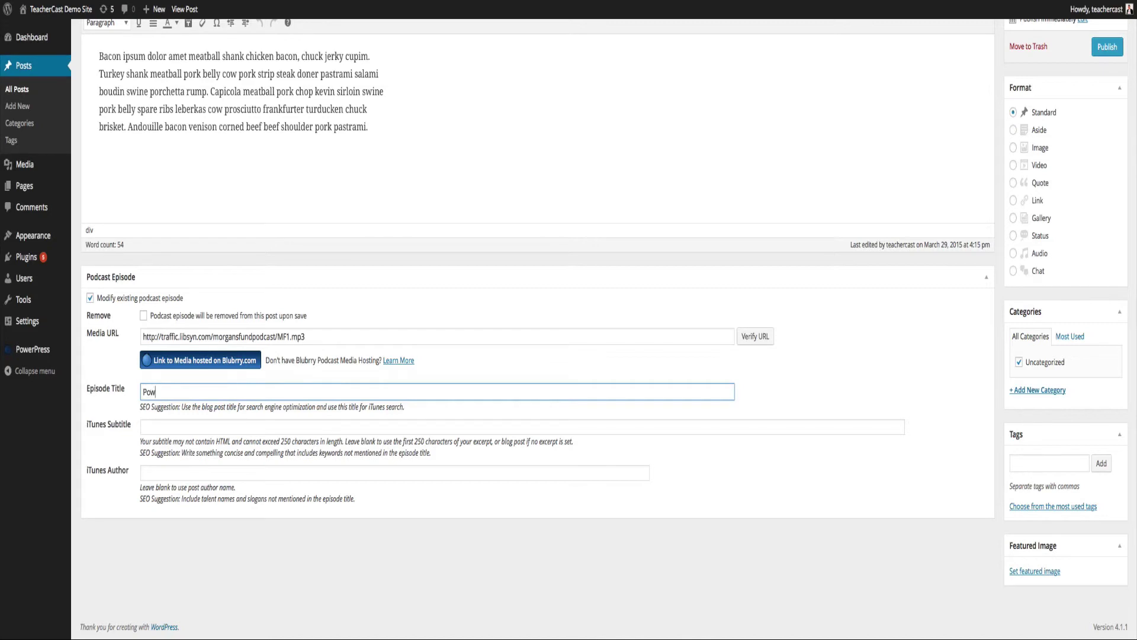
{"action": "type", "text": "erPress Plugin"}
Set the iTunes subtitle 'Learn how to use the PowerPress Plugin' and enter the iTunes author name.
{"action": "scroll", "coordinate": [188, 299], "scroll_direction": "up", "scroll_amount": 5}
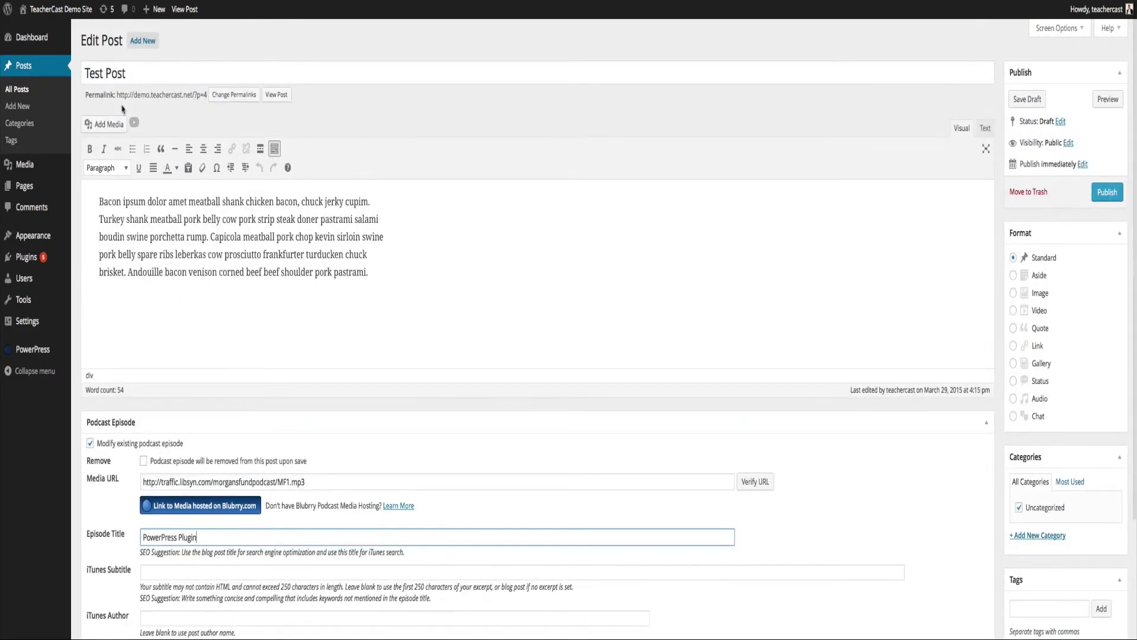
{"action": "triple_click", "coordinate": [89, 69]}
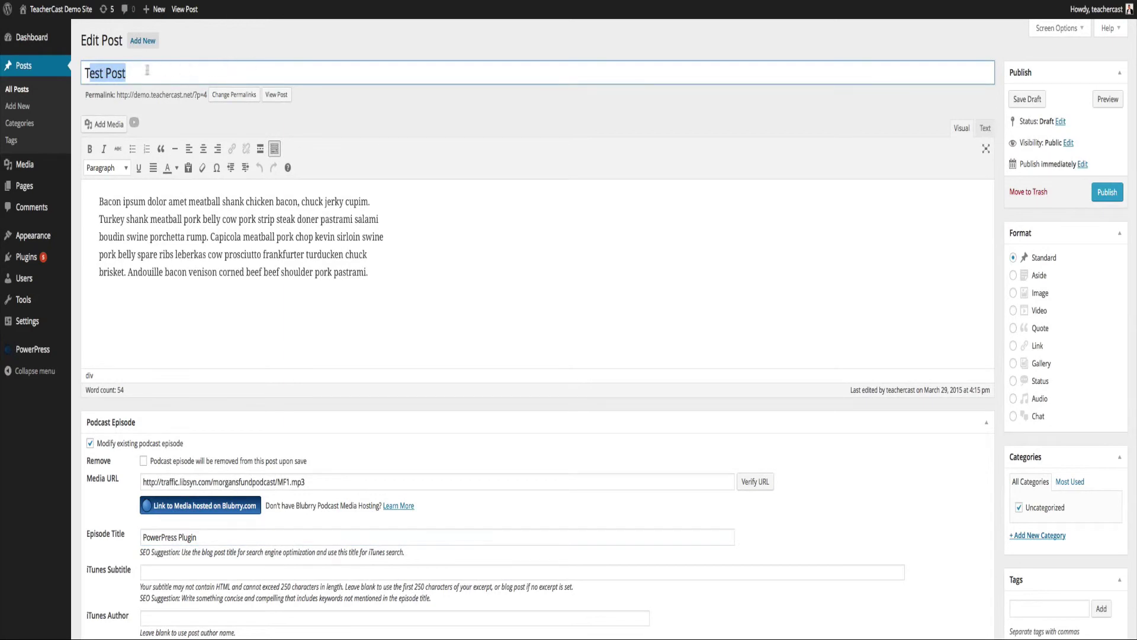
{"action": "left_click", "coordinate": [92, 70]}
{"action": "left_click_drag", "start_coordinate": [88, 71], "coordinate": [173, 75]}
{"action": "left_click", "coordinate": [100, 73]}
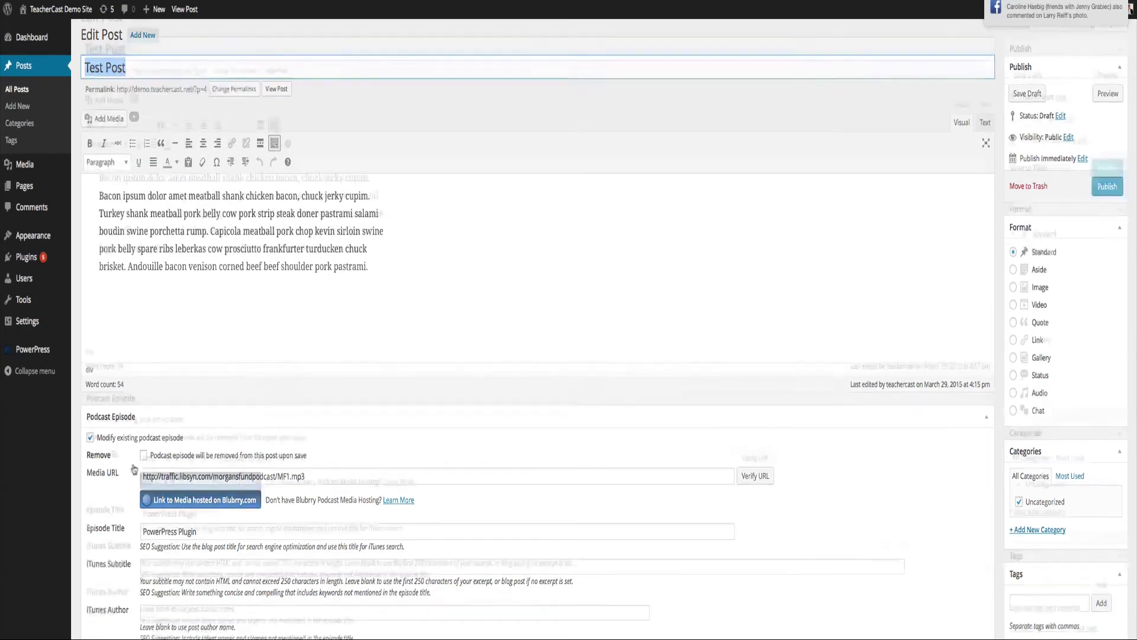
{"action": "scroll", "coordinate": [141, 400], "scroll_direction": "down", "scroll_amount": 3}
{"action": "left_click_drag", "start_coordinate": [143, 392], "coordinate": [221, 406]}
{"action": "left_click", "coordinate": [161, 392]}
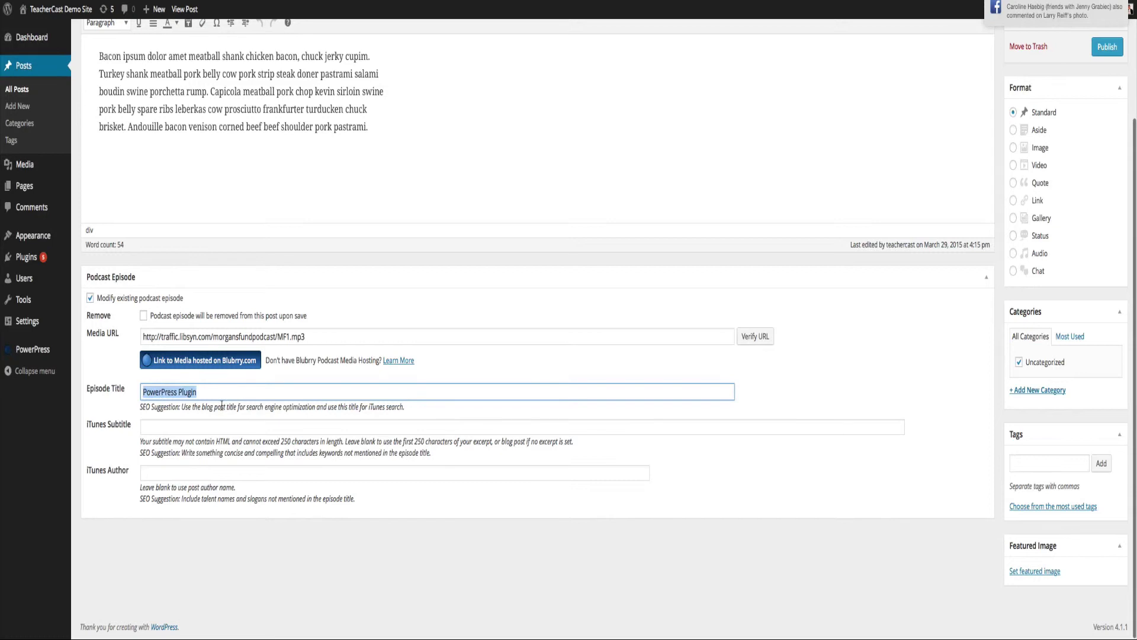
{"action": "left_click", "coordinate": [160, 428]}
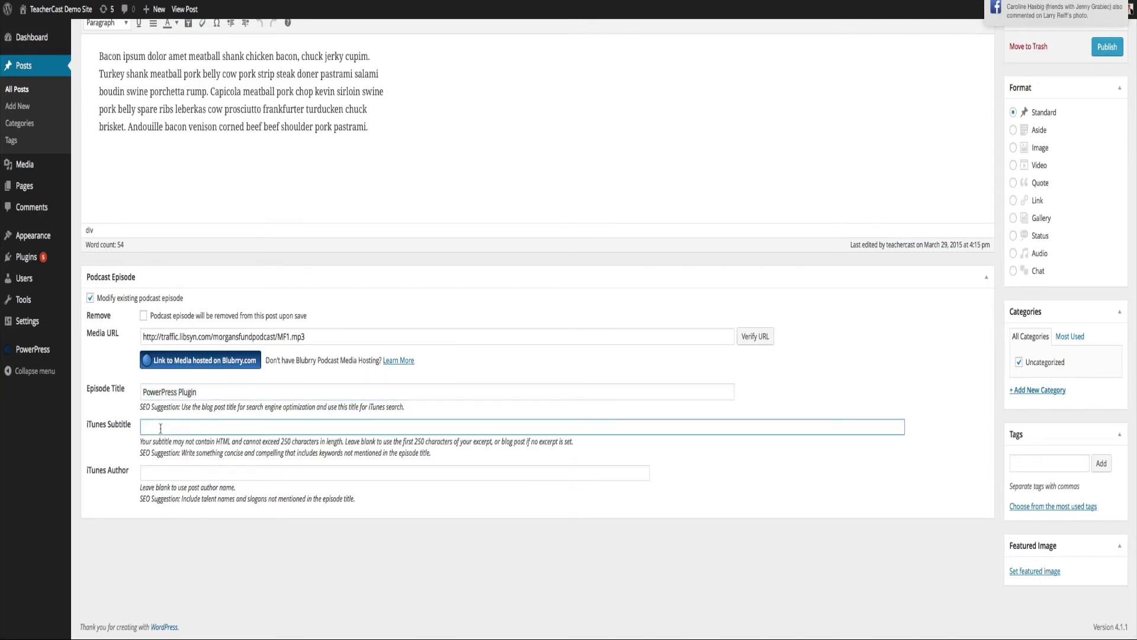
{"action": "type", "text": "Learn how to use the "}
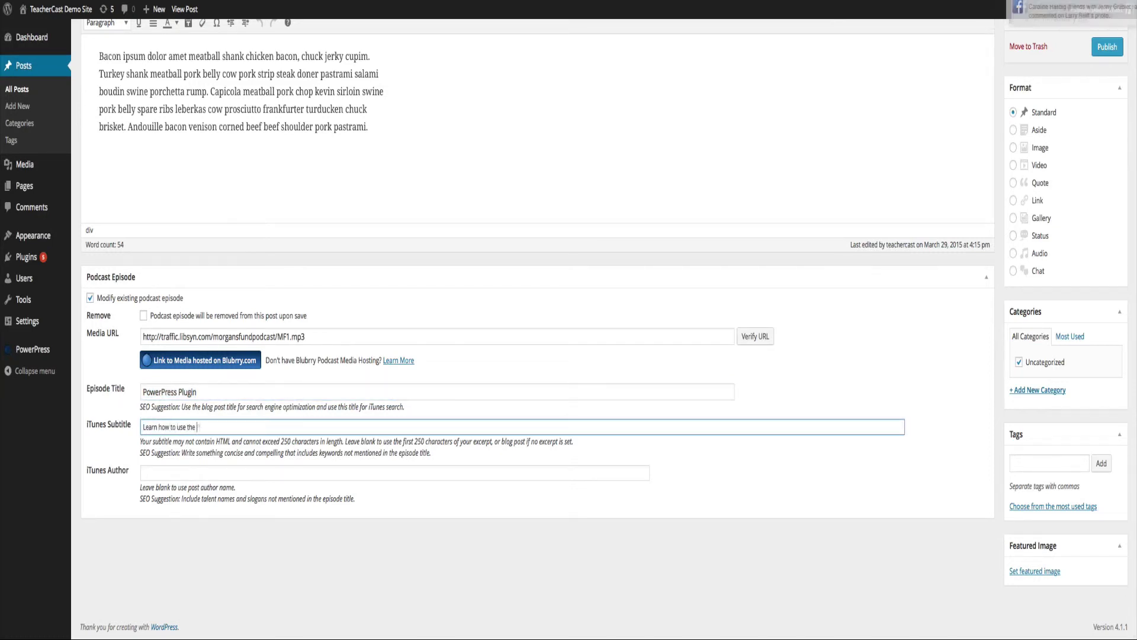
{"action": "type", "text": "PowerPress Plugin"}
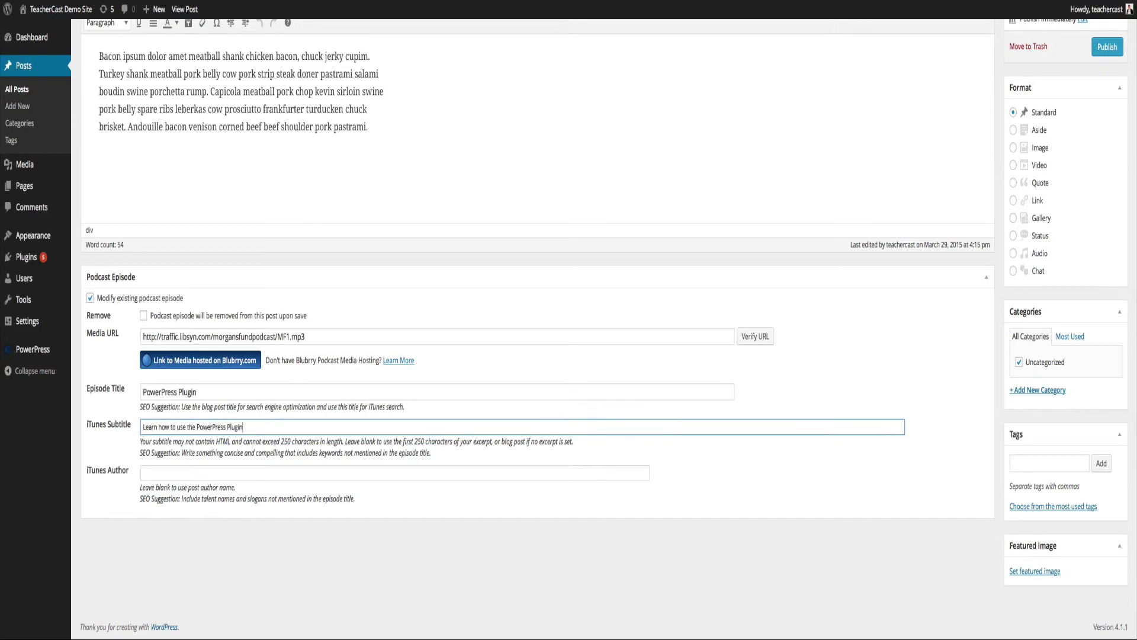
{"action": "left_click", "coordinate": [155, 471]}
{"action": "type", "text": "Jeffrey Bradbury"}
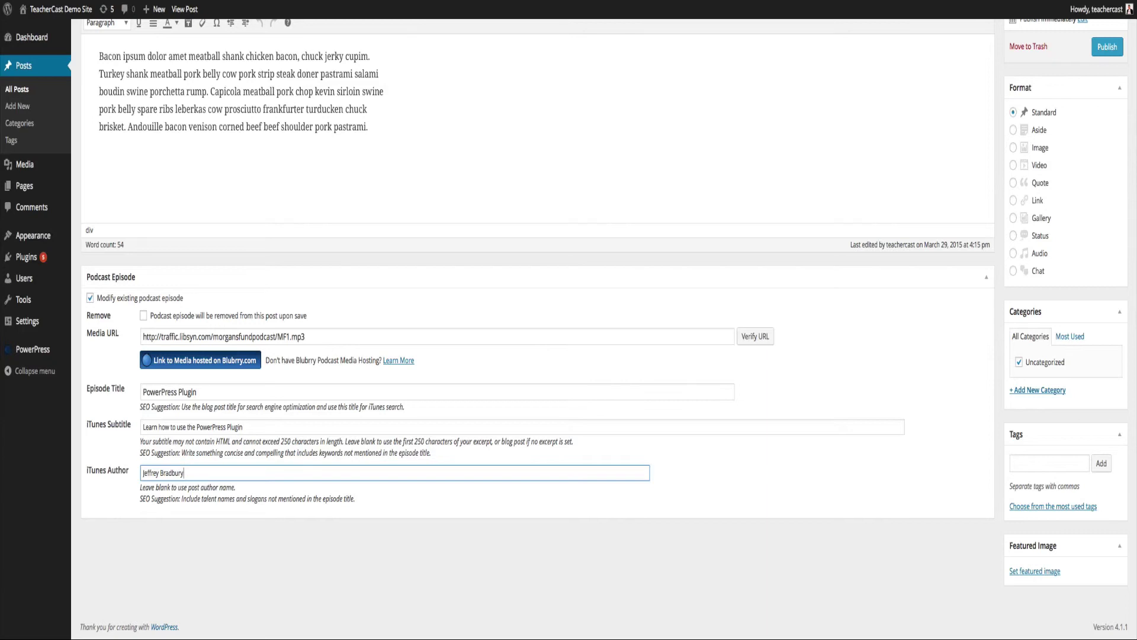
Highlight the 'PowerPress Plugin' episode title and the 'Test Post' post title for comparison.
{"action": "left_click_drag", "start_coordinate": [146, 391], "coordinate": [208, 392]}
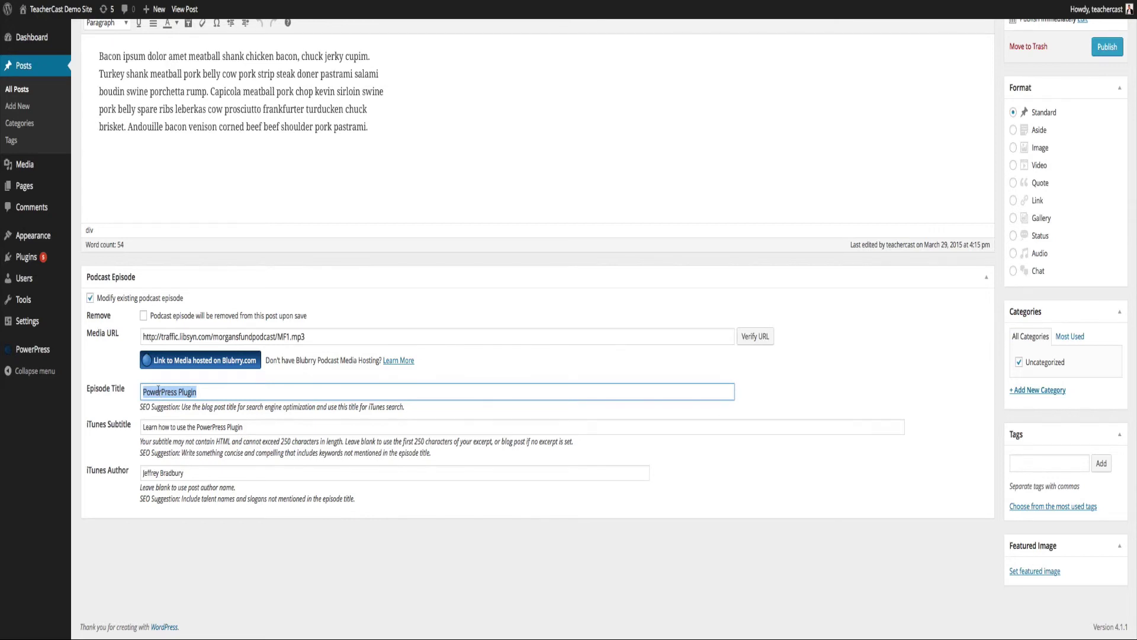
{"action": "scroll", "coordinate": [157, 392], "scroll_direction": "up", "scroll_amount": 3}
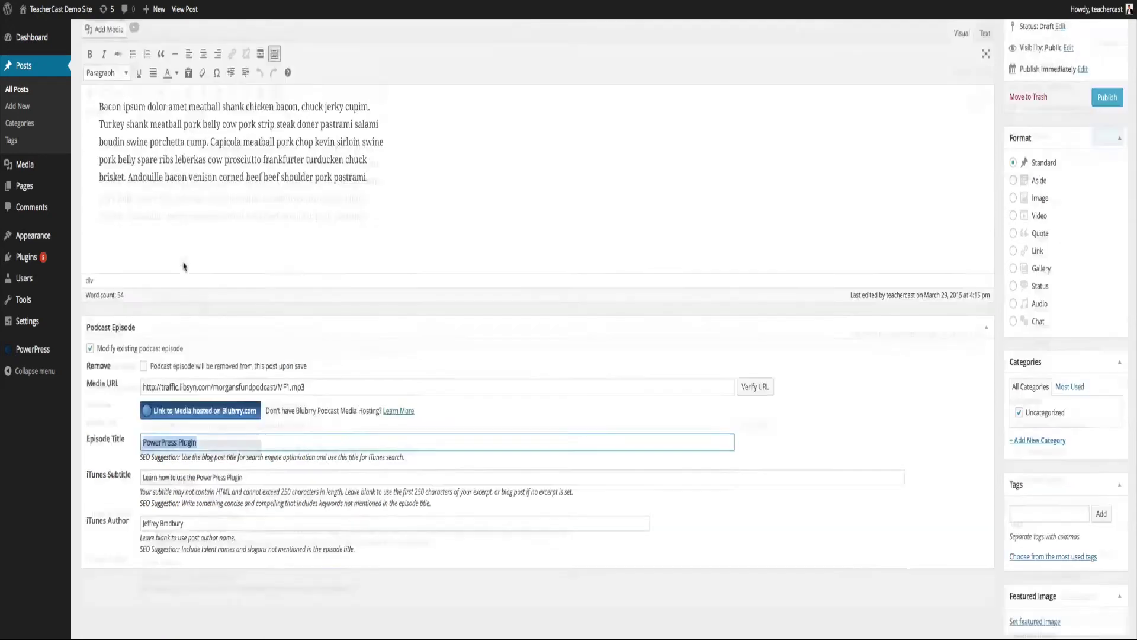
{"action": "left_click_drag", "start_coordinate": [86, 69], "coordinate": [156, 70]}
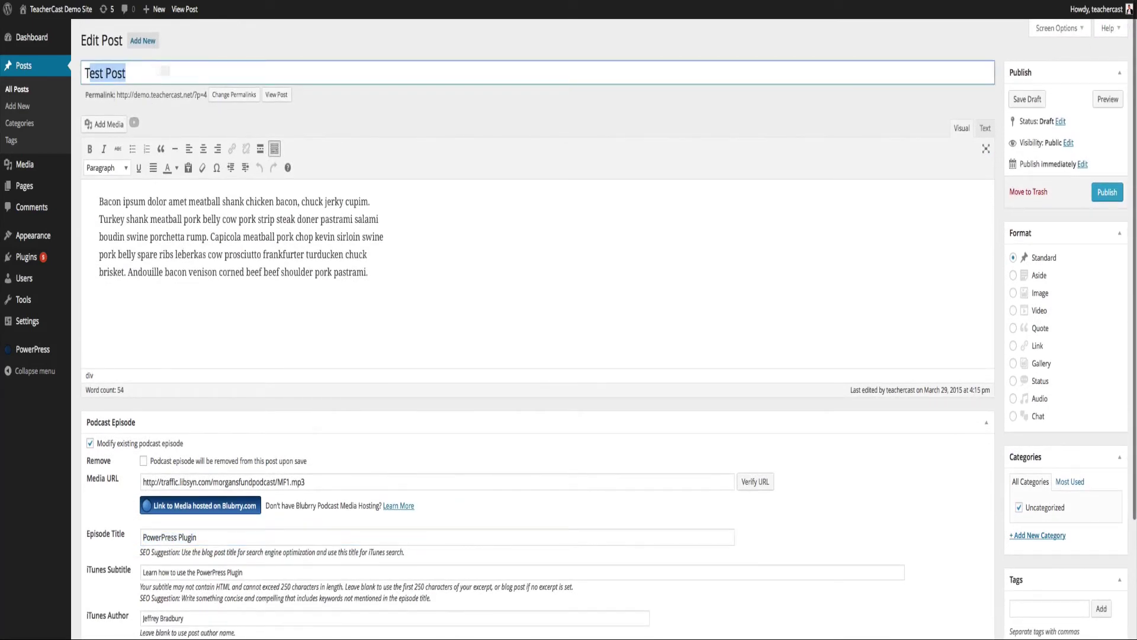
{"action": "left_click", "coordinate": [102, 72]}
{"action": "left_click_drag", "start_coordinate": [86, 72], "coordinate": [175, 72]}
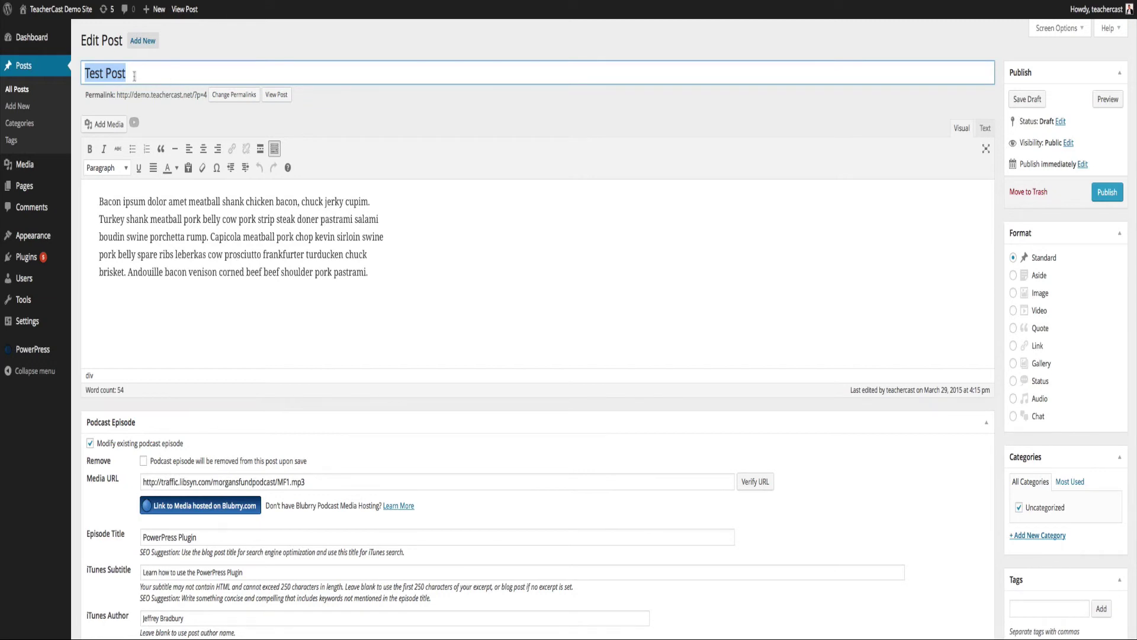
{"action": "left_click", "coordinate": [147, 73]}
{"action": "left_click_drag", "start_coordinate": [145, 73], "coordinate": [84, 73]}
{"action": "scroll", "coordinate": [168, 457], "scroll_direction": "down", "scroll_amount": 3}
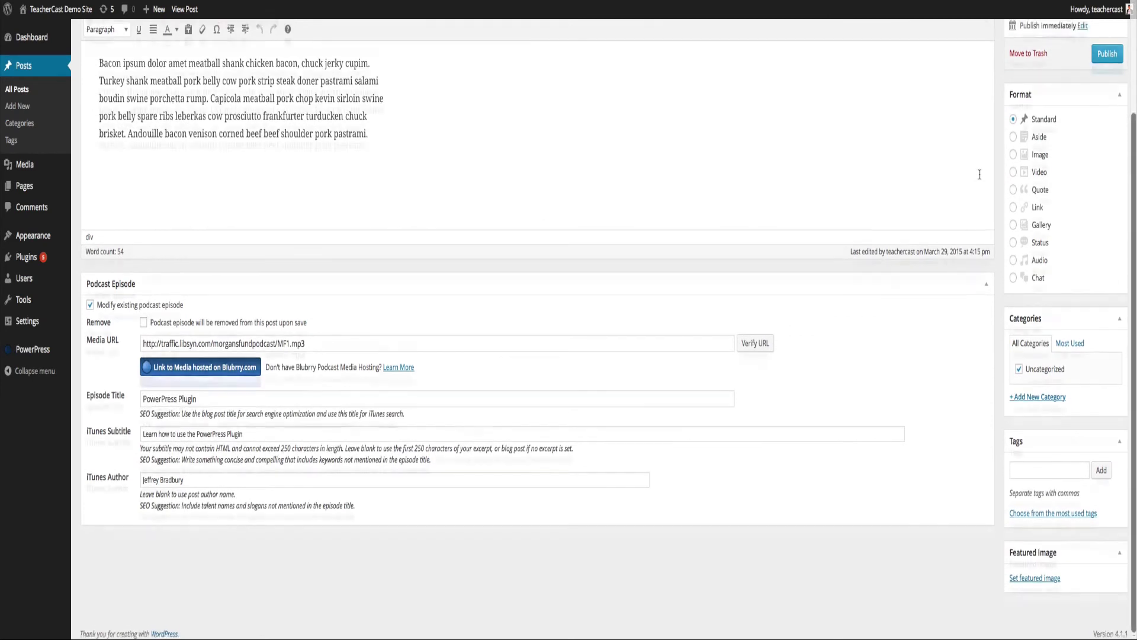
{"action": "scroll", "coordinate": [1066, 168], "scroll_direction": "up", "scroll_amount": 3}
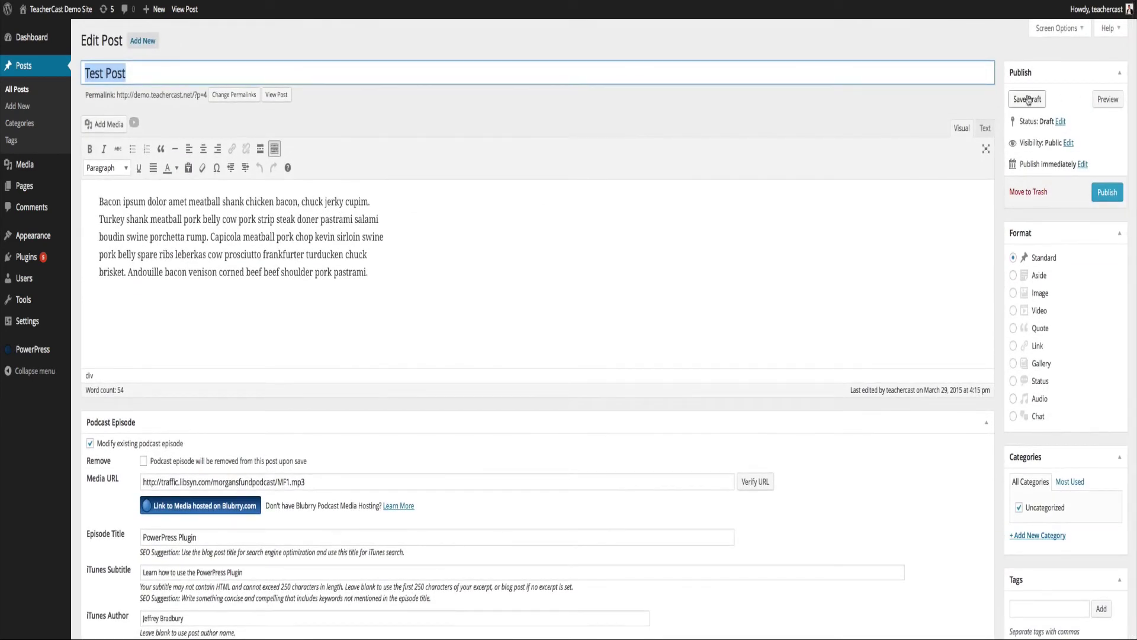
Save the draft and file the post under a new 'podcast' category instead of Uncategorized.
{"action": "left_click", "coordinate": [1028, 99]}
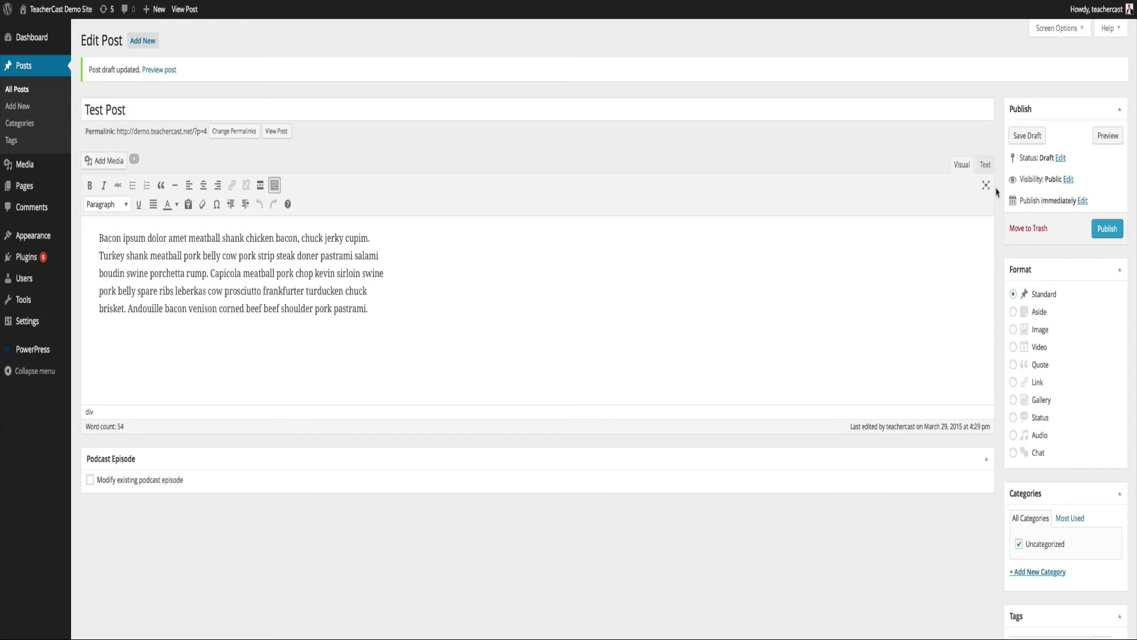
{"action": "scroll", "coordinate": [1000, 193], "scroll_direction": "down", "scroll_amount": 3}
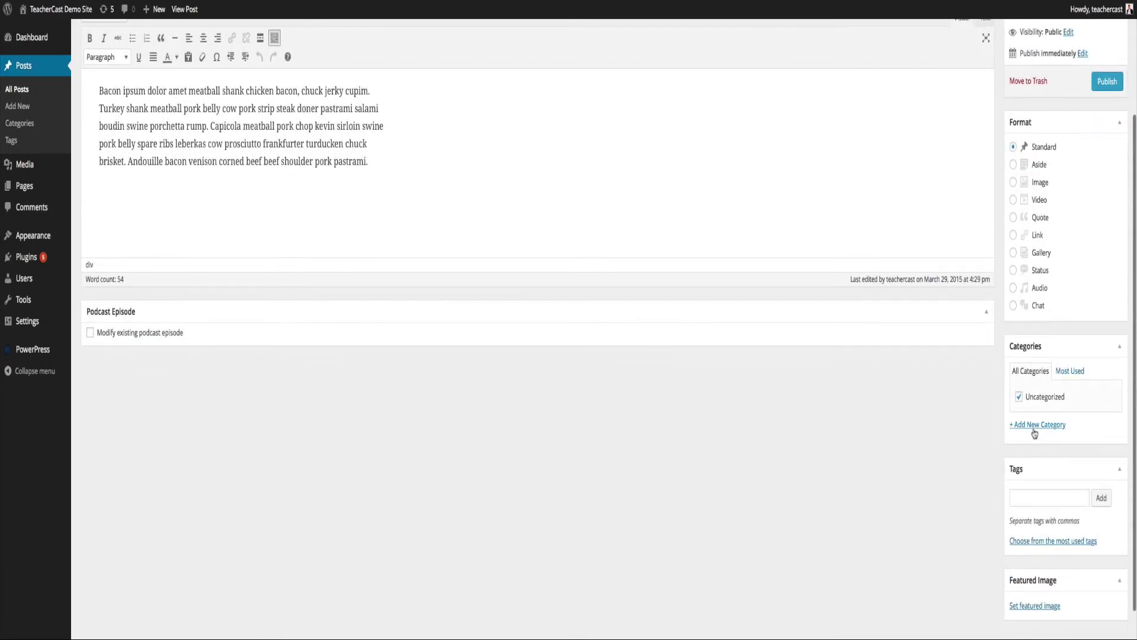
{"action": "left_click", "coordinate": [1037, 424]}
{"action": "type", "text": "podcast"}
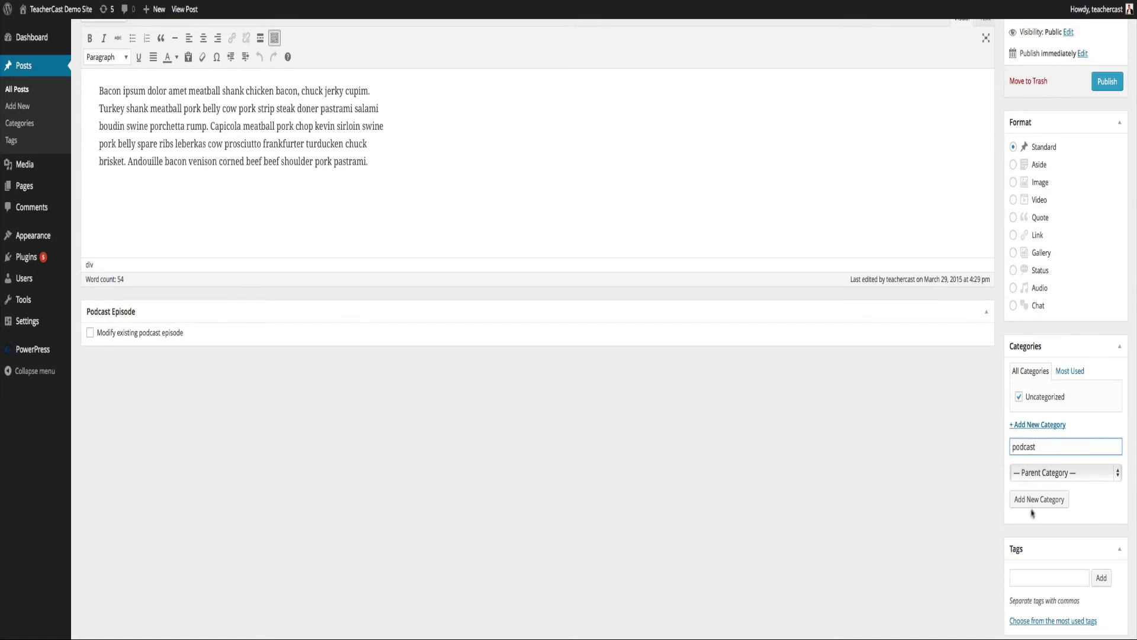
{"action": "left_click", "coordinate": [1031, 504]}
{"action": "left_click", "coordinate": [1019, 413]}
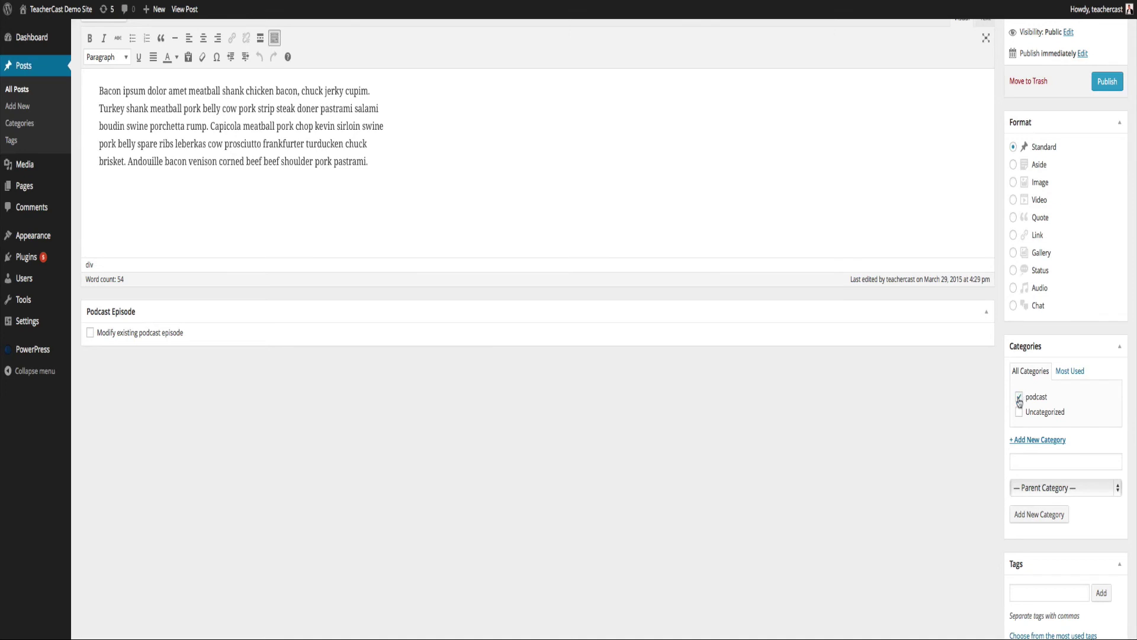
Publish the post and switch to its front-end page.
{"action": "scroll", "coordinate": [1054, 213], "scroll_direction": "up", "scroll_amount": 3}
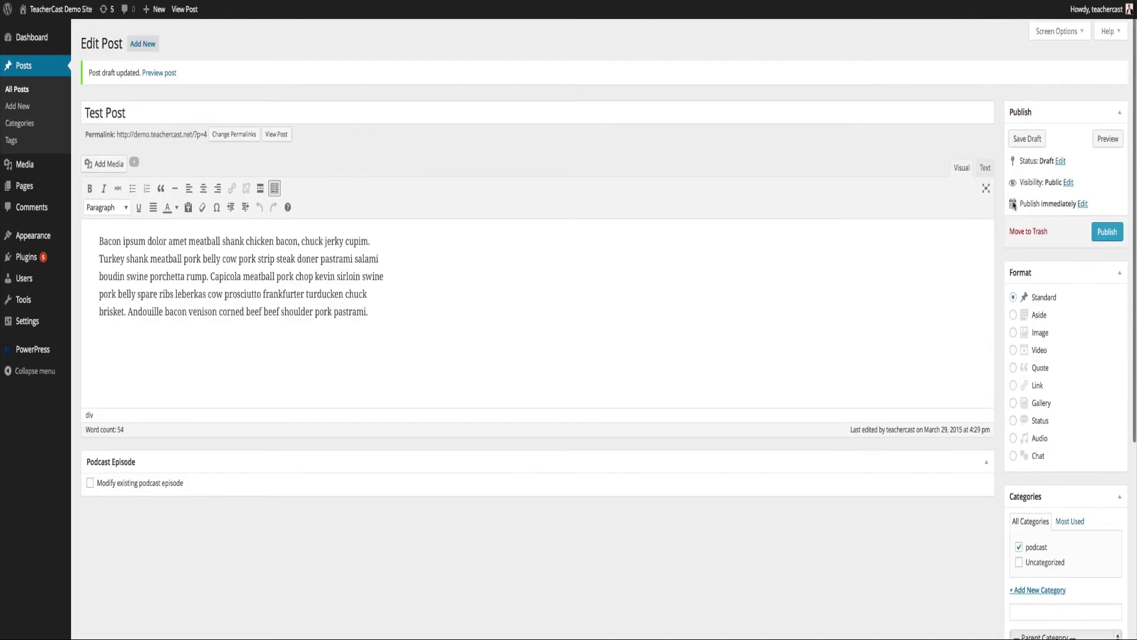
{"action": "left_click", "coordinate": [1107, 230]}
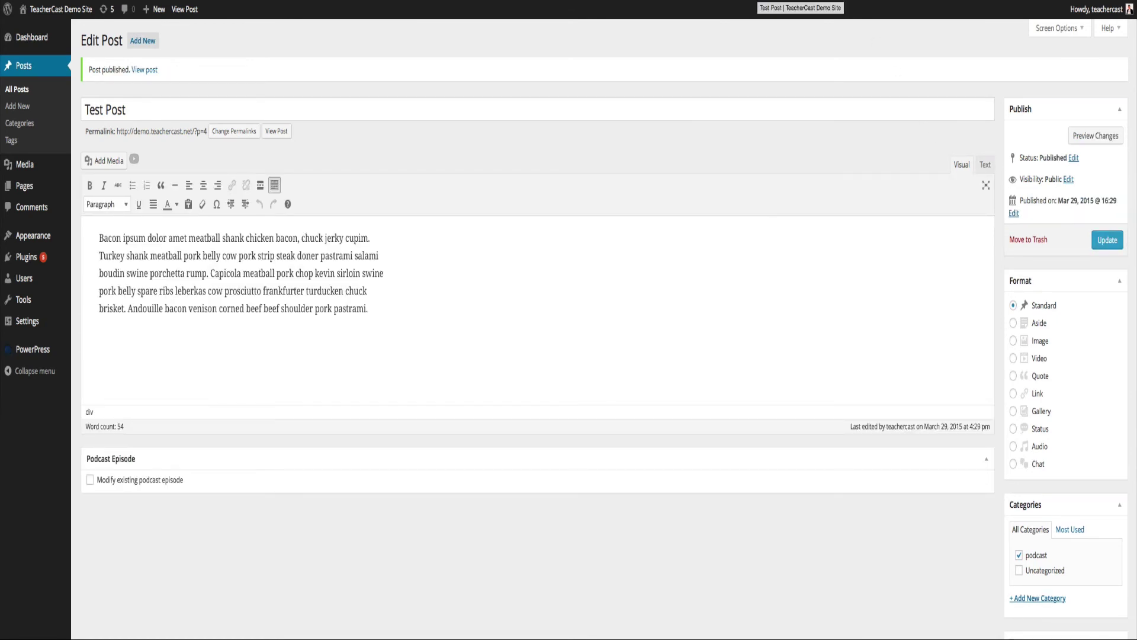
{"action": "left_click", "coordinate": [764, 1]}
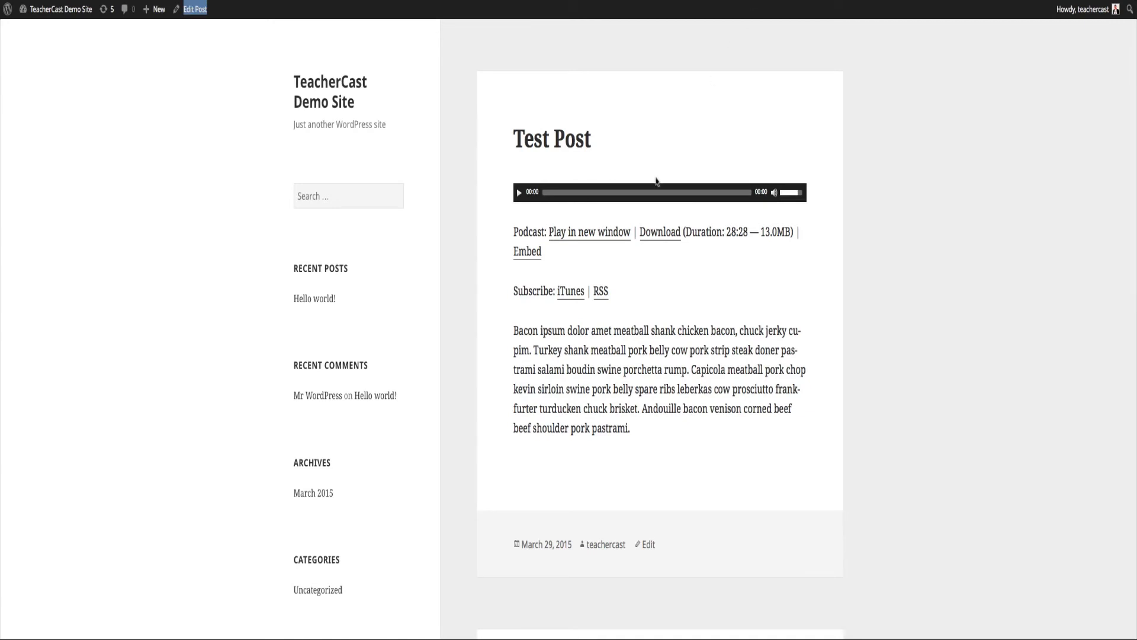
Reload the live post, play the episode in a new window, pause it, and return to the post.
{"action": "key", "text": "ctrl+r"}
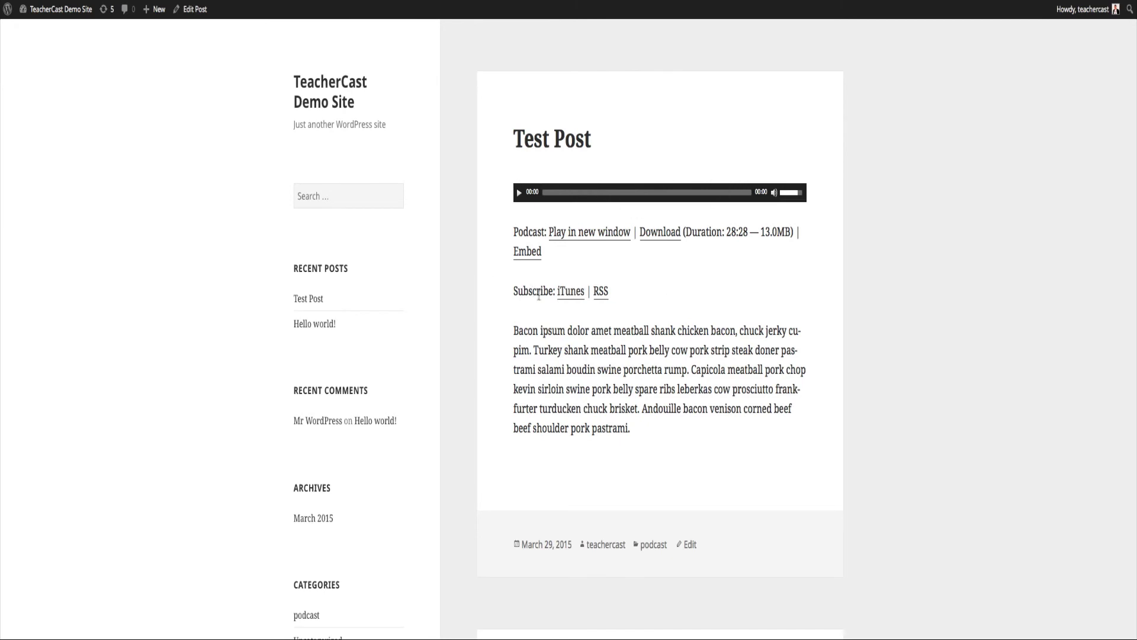
{"action": "left_click_drag", "start_coordinate": [516, 290], "coordinate": [610, 291]}
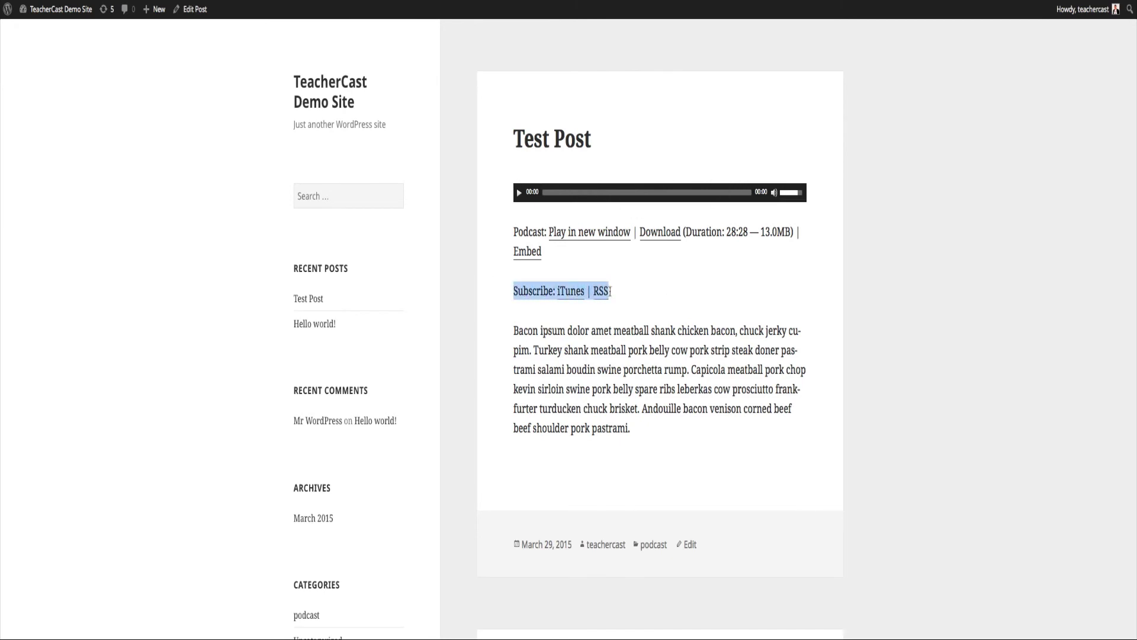
{"action": "left_click_drag", "start_coordinate": [514, 231], "coordinate": [561, 247]}
{"action": "left_click", "coordinate": [594, 257]}
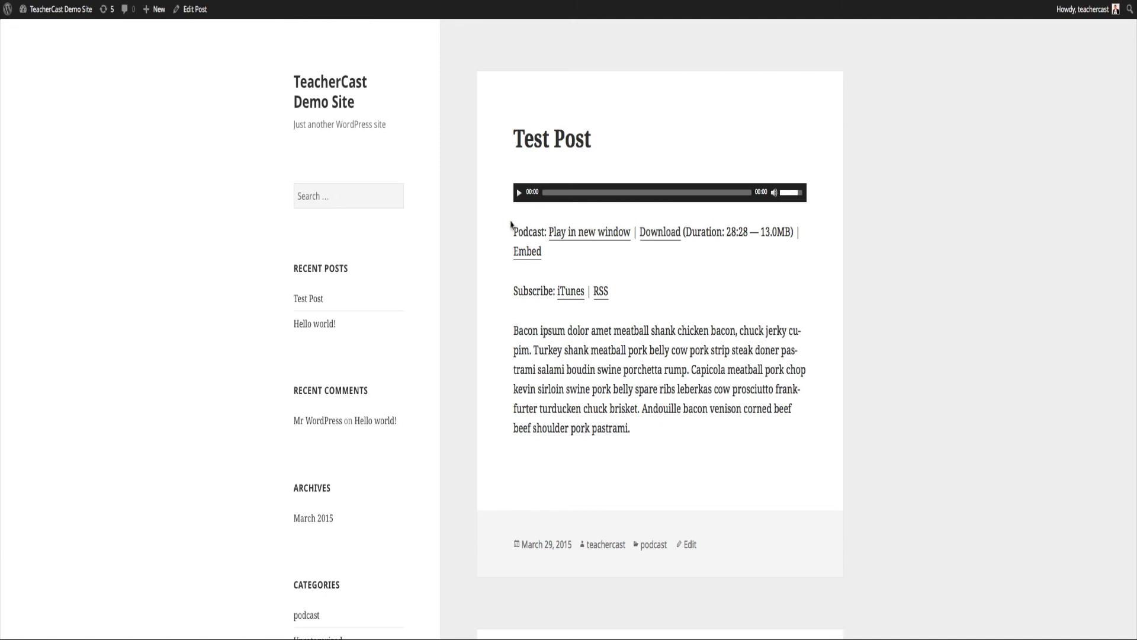
{"action": "left_click", "coordinate": [567, 235]}
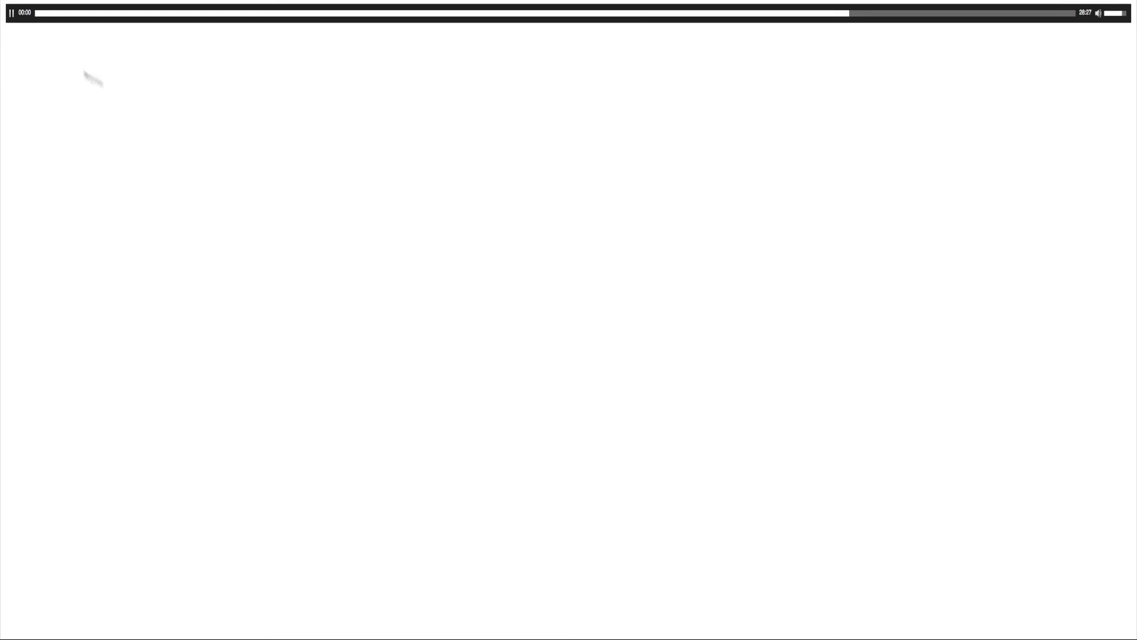
{"action": "left_click", "coordinate": [12, 14]}
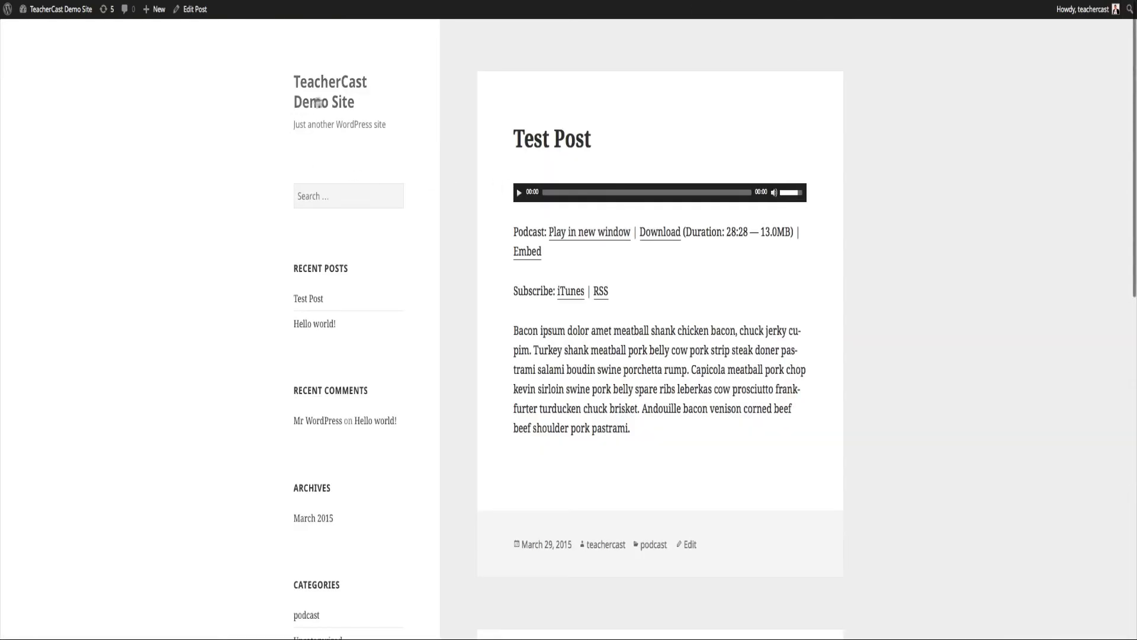
{"action": "left_click", "coordinate": [329, 102]}
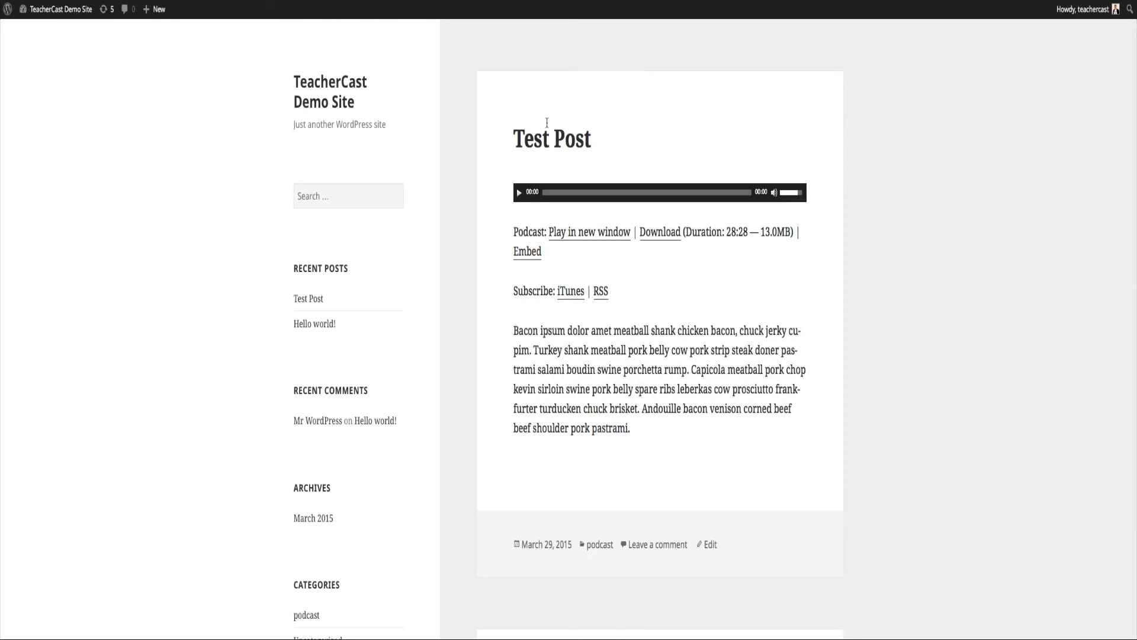